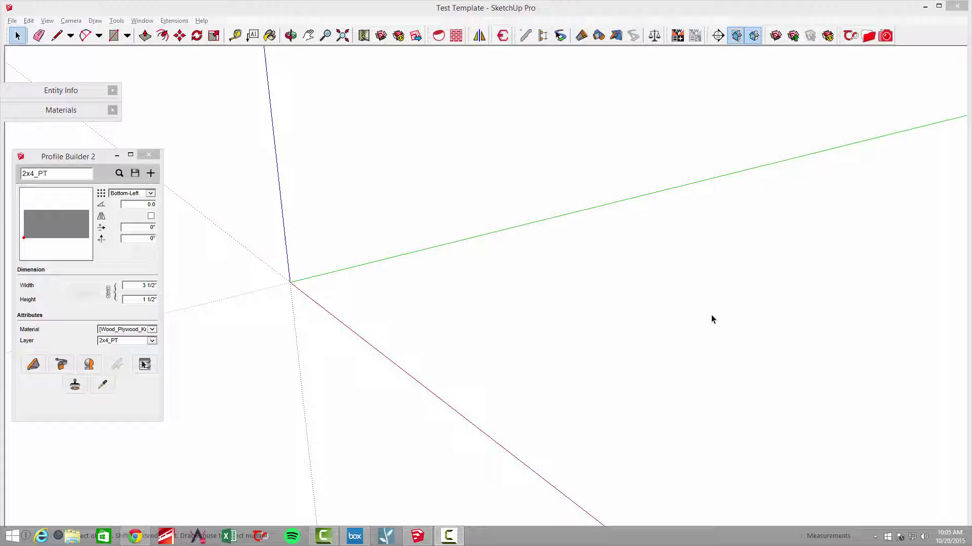
Build a 10' 2x4_PT profile member from the origin along the green axis and finish the path.
{"action": "middle_click_drag", "start_coordinate": [304, 310], "coordinate": [389, 315]}
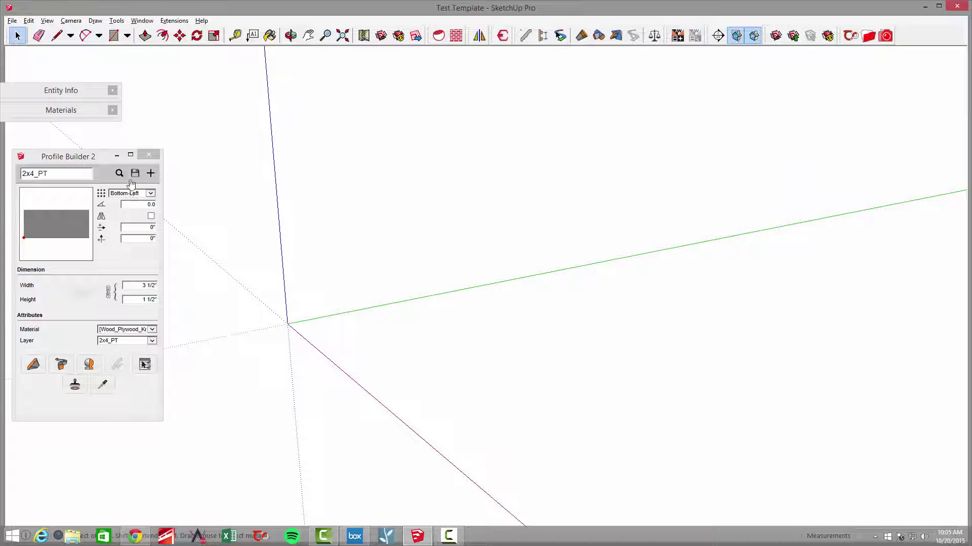
{"action": "left_click", "coordinate": [32, 365]}
{"action": "middle_click_drag", "start_coordinate": [332, 351], "coordinate": [282, 459], "text": "shift"}
{"action": "left_click", "coordinate": [260, 447]}
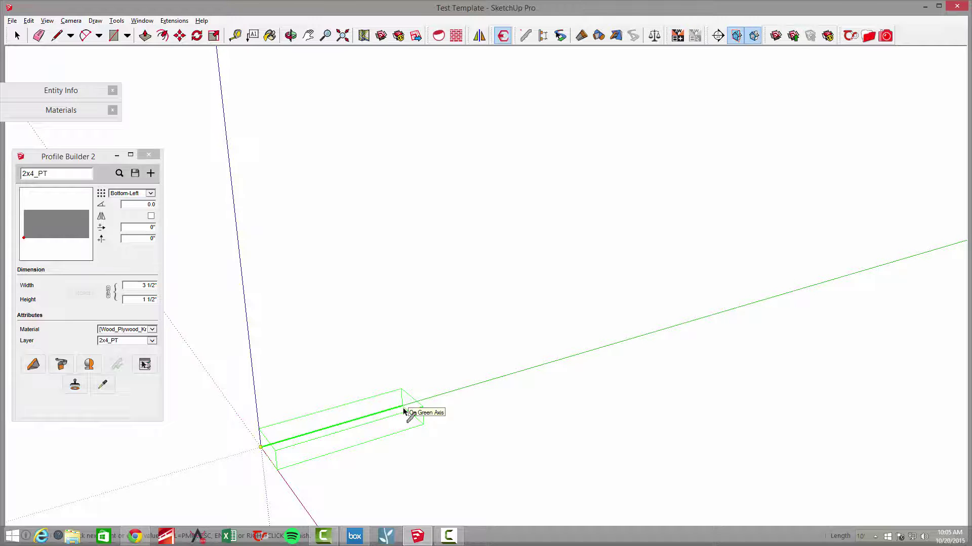
{"action": "key", "text": "Return"}
{"action": "scroll", "coordinate": [404, 411], "scroll_direction": "down", "scroll_amount": 5}
{"action": "right_click", "coordinate": [566, 300]}
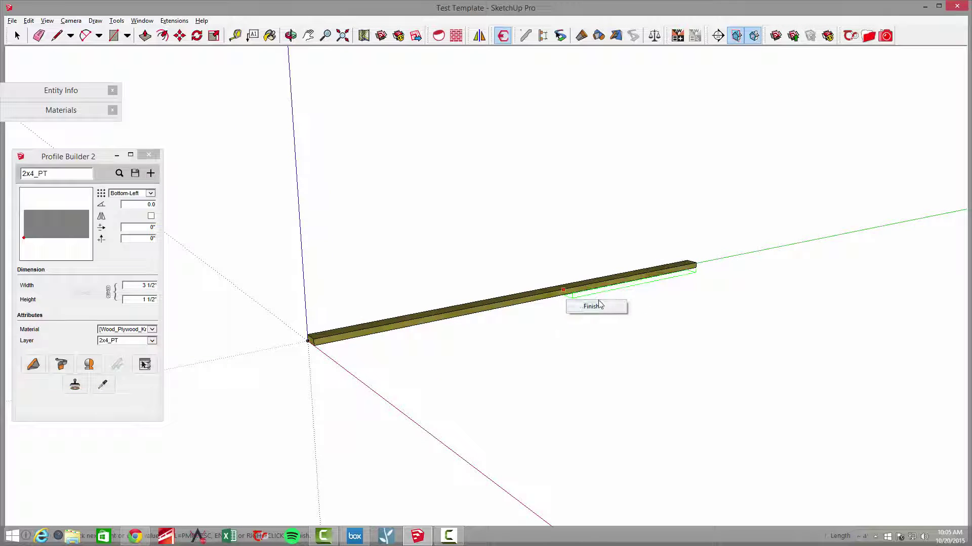
{"action": "left_click", "coordinate": [605, 309]}
{"action": "scroll", "coordinate": [606, 309], "scroll_direction": "down", "scroll_amount": 2}
{"action": "middle_click_drag", "start_coordinate": [615, 310], "coordinate": [565, 279]}
{"action": "key", "text": "space"}
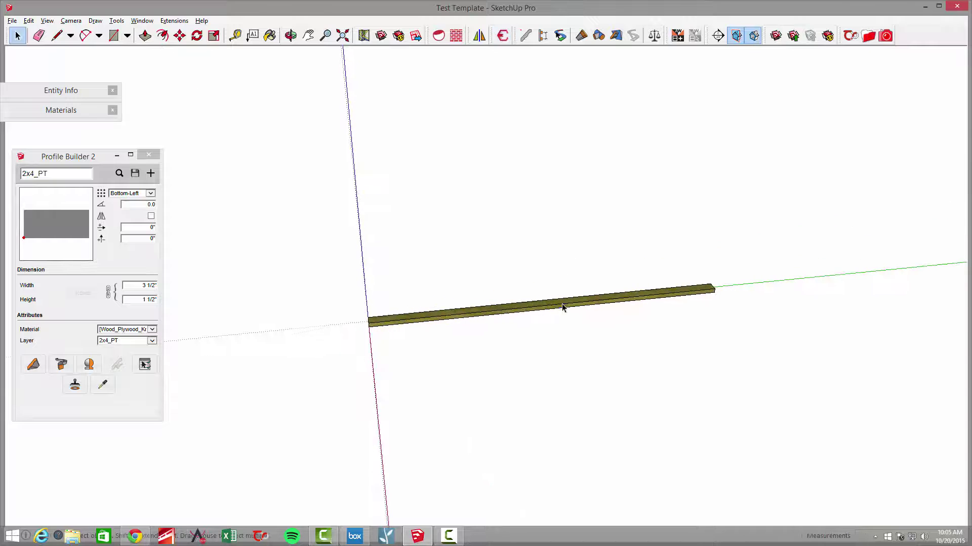
Select the board and show its layer cost data in Estimator.
{"action": "left_click", "coordinate": [562, 306]}
{"action": "left_click", "coordinate": [502, 35]}
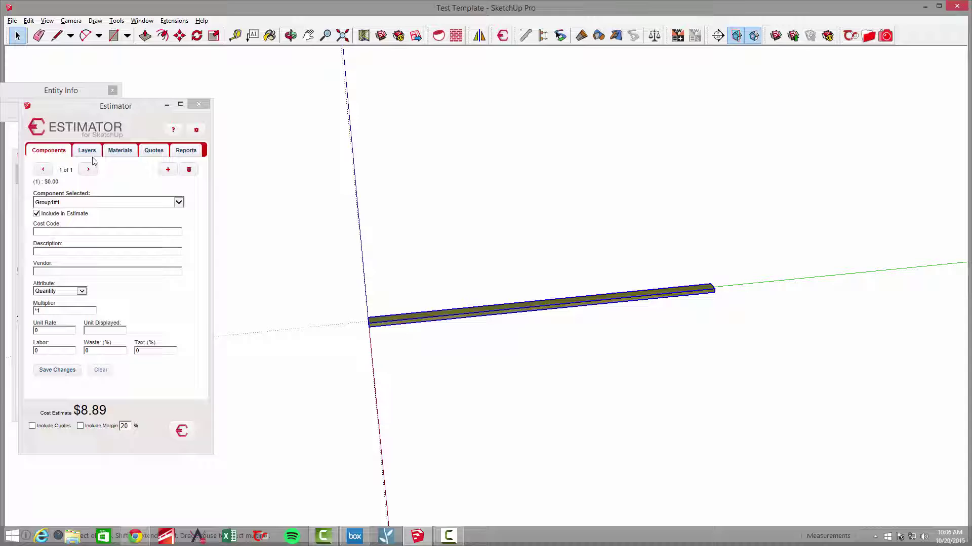
{"action": "left_click", "coordinate": [87, 154]}
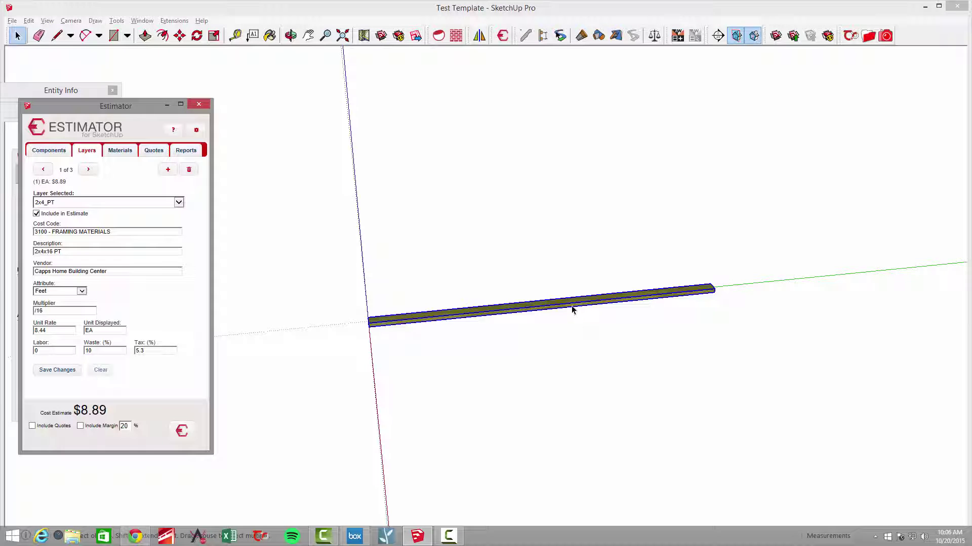
{"action": "mouse_move", "coordinate": [583, 310]}
{"action": "middle_mouse_down"}
{"action": "mouse_move", "coordinate": [653, 327]}
{"action": "mouse_move", "coordinate": [644, 374]}
{"action": "mouse_move", "coordinate": [368, 293]}
{"action": "mouse_move", "coordinate": [620, 394]}
{"action": "mouse_move", "coordinate": [487, 352]}
{"action": "mouse_move", "coordinate": [689, 351]}
{"action": "mouse_move", "coordinate": [602, 326]}
{"action": "mouse_move", "coordinate": [555, 326]}
{"action": "mouse_move", "coordinate": [580, 328]}
{"action": "middle_mouse_up"}
Open the board group and extend its far end face by 10' along the green axis with Push/Pull.
{"action": "left_click", "coordinate": [486, 352]}
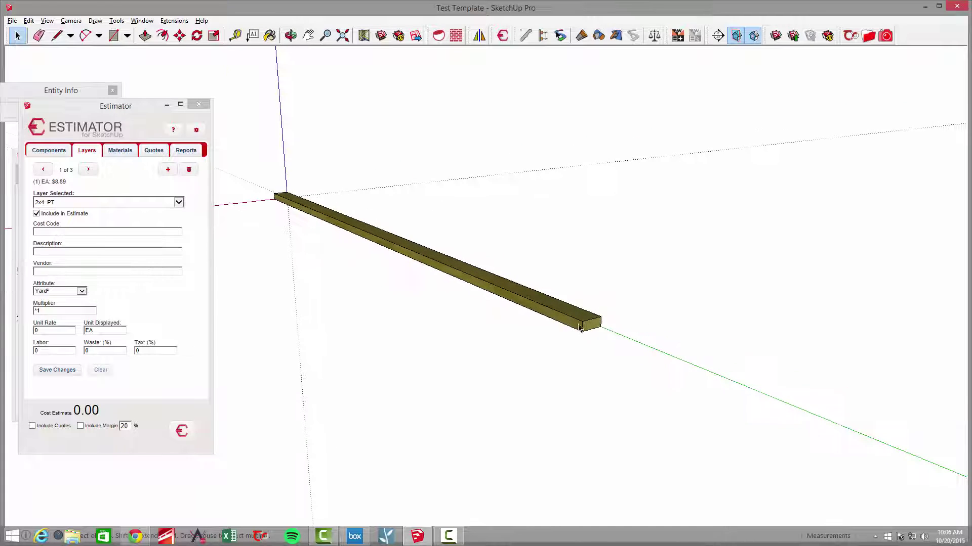
{"action": "left_click", "coordinate": [592, 328]}
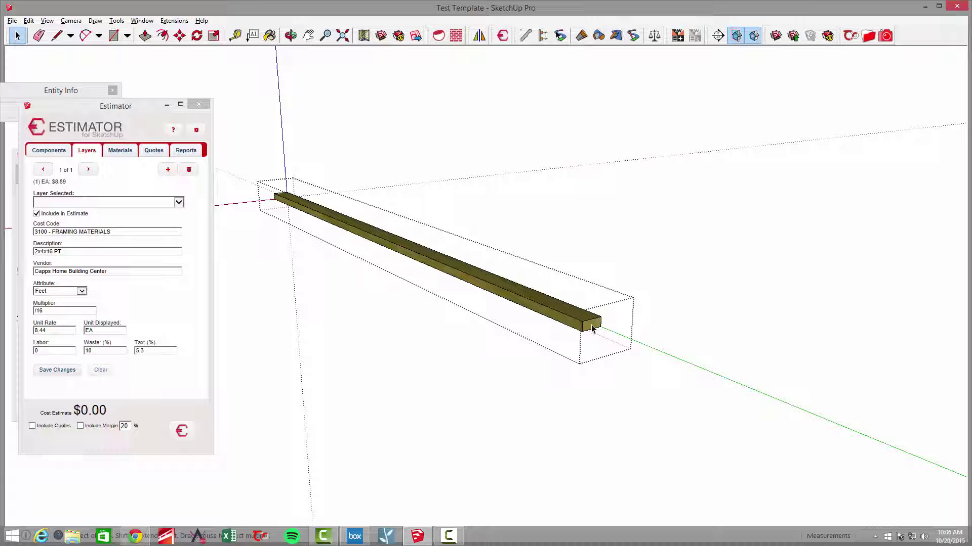
{"action": "key", "text": "p"}
{"action": "left_click", "coordinate": [592, 328]}
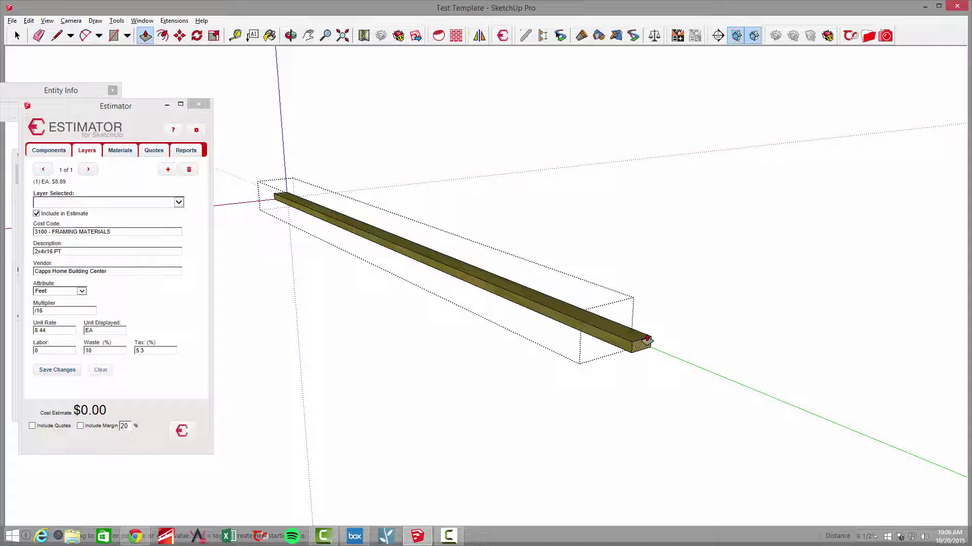
{"action": "type", "text": "10'"}
{"action": "key", "text": "Return"}
{"action": "key", "text": "space"}
{"action": "left_click", "coordinate": [659, 341]}
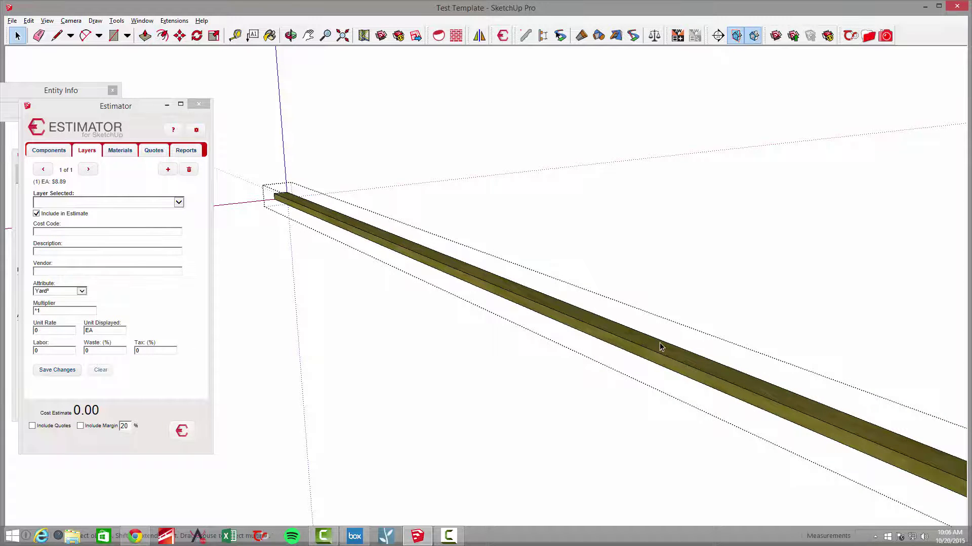
{"action": "scroll", "coordinate": [656, 350], "scroll_direction": "down", "scroll_amount": 2}
{"action": "left_click", "coordinate": [572, 419]}
Measure the extended board's length from the origin end to the far end.
{"action": "middle_click_drag", "start_coordinate": [657, 352], "coordinate": [322, 294]}
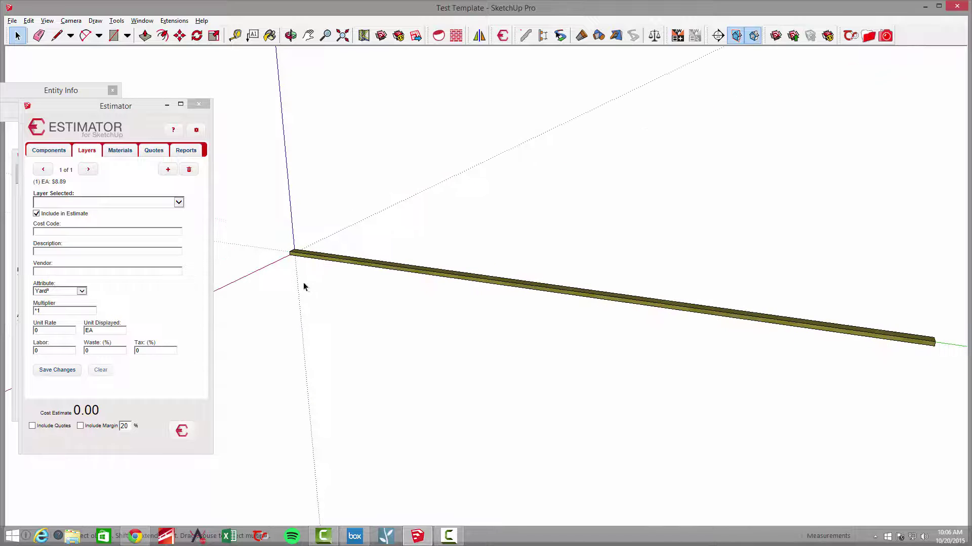
{"action": "key", "text": "t"}
{"action": "left_click", "coordinate": [292, 249]}
{"action": "middle_click_drag", "start_coordinate": [923, 337], "coordinate": [740, 325], "text": "shift"}
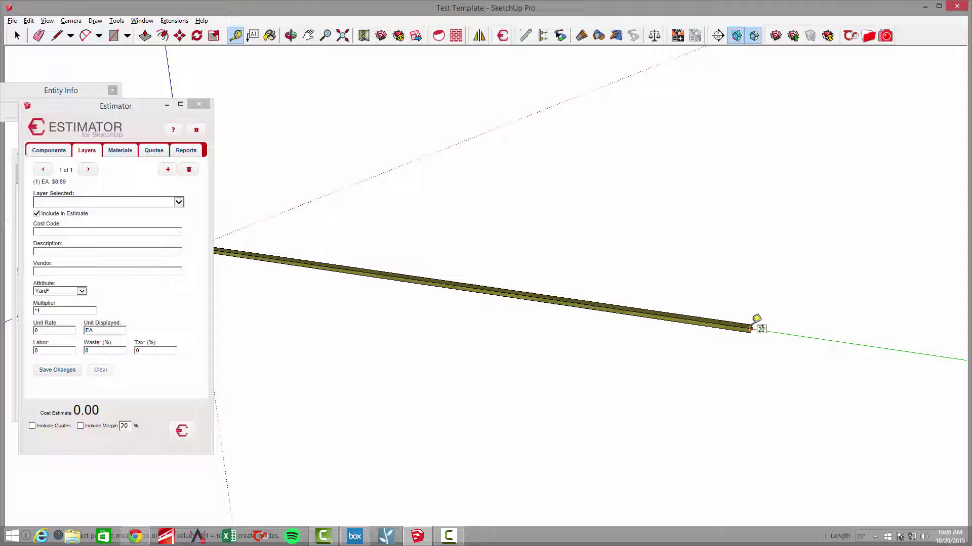
Select the extended board and check its layer cost estimate in Estimator.
{"action": "key", "text": "space"}
{"action": "middle_click_drag", "start_coordinate": [725, 329], "coordinate": [521, 319]}
{"action": "left_click", "coordinate": [524, 317]}
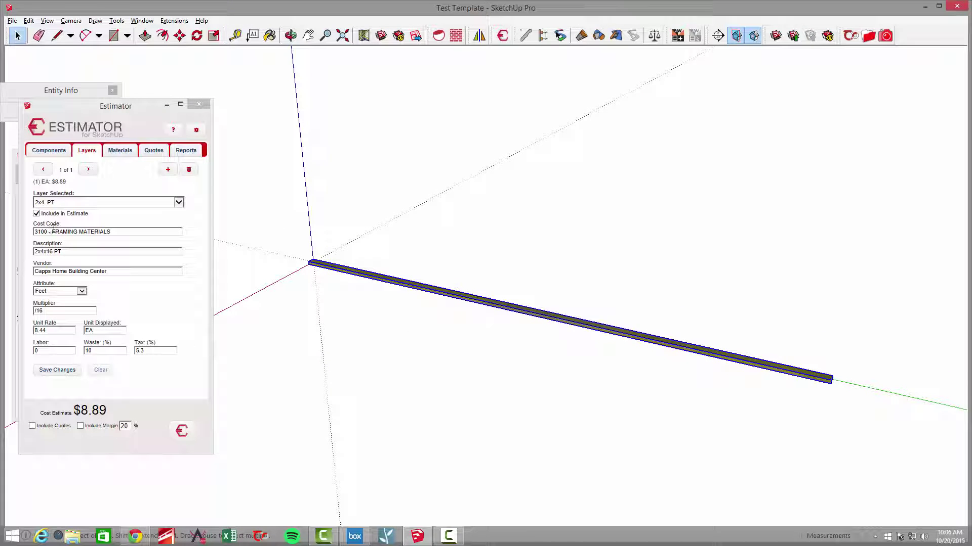
{"action": "mouse_move", "coordinate": [673, 380]}
{"action": "middle_mouse_down"}
{"action": "mouse_move", "coordinate": [655, 381]}
{"action": "mouse_move", "coordinate": [774, 387]}
{"action": "mouse_move", "coordinate": [772, 350]}
{"action": "middle_mouse_up"}
{"action": "mouse_move", "coordinate": [662, 337]}
{"action": "middle_mouse_down"}
{"action": "mouse_move", "coordinate": [605, 312]}
{"action": "mouse_move", "coordinate": [724, 334]}
{"action": "mouse_move", "coordinate": [661, 331]}
{"action": "middle_mouse_up"}
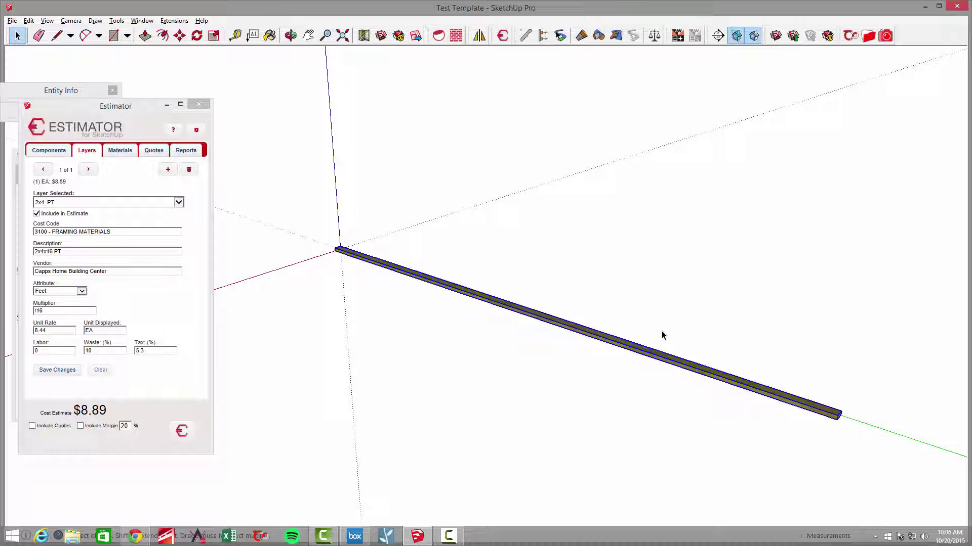
{"action": "left_click", "coordinate": [668, 324]}
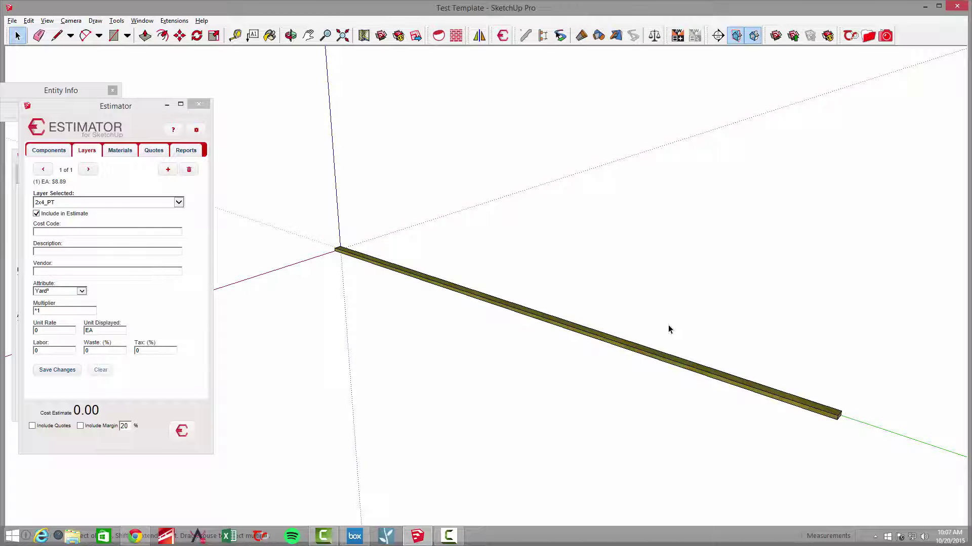
Undo the Push/Pull extension and select the board again.
{"action": "key", "text": "ctrl+z"}
{"action": "key", "text": "ctrl+z"}
{"action": "left_click", "coordinate": [582, 304]}
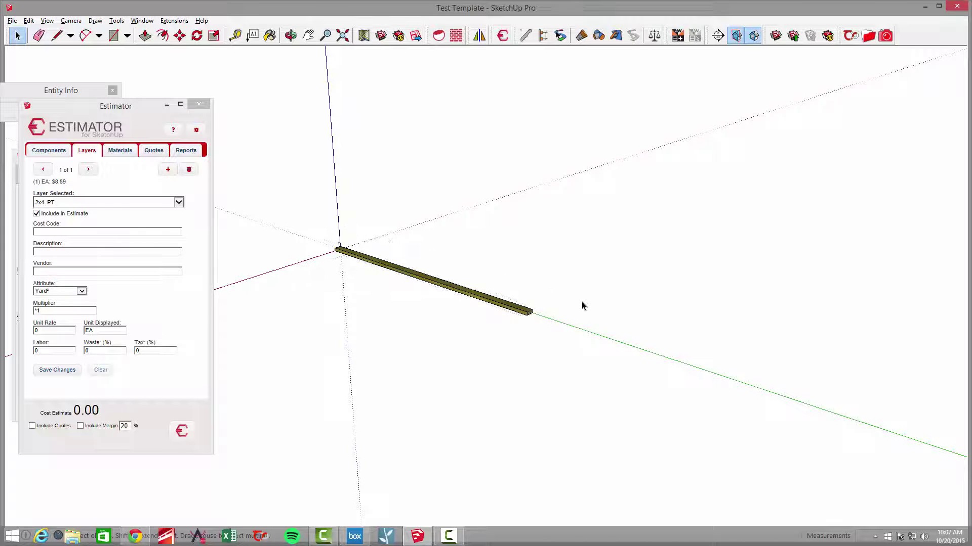
{"action": "left_click", "coordinate": [516, 312]}
{"action": "scroll", "coordinate": [401, 321], "scroll_direction": "up", "scroll_amount": 8}
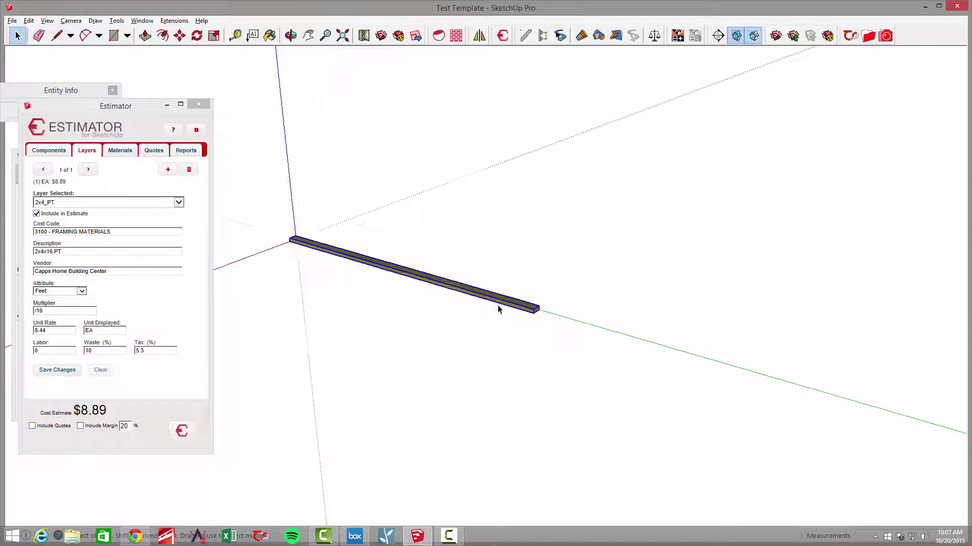
{"action": "scroll", "coordinate": [637, 368], "scroll_direction": "down", "scroll_amount": 3}
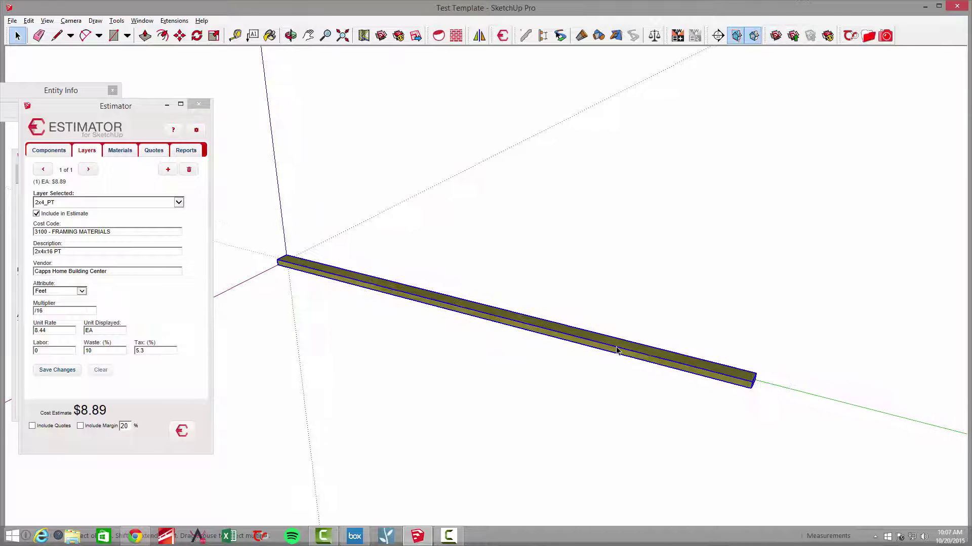
Edit the board's profile path and move its far endpoint 10' outward along the green axis.
{"action": "double_click", "coordinate": [617, 348]}
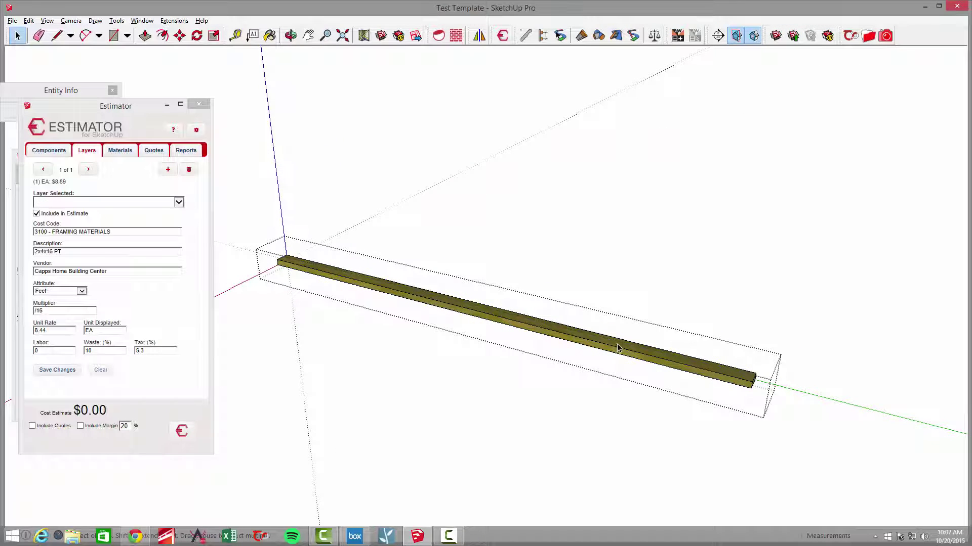
{"action": "left_click", "coordinate": [634, 37]}
{"action": "middle_click_drag", "start_coordinate": [597, 291], "coordinate": [661, 320]}
{"action": "key", "text": "m"}
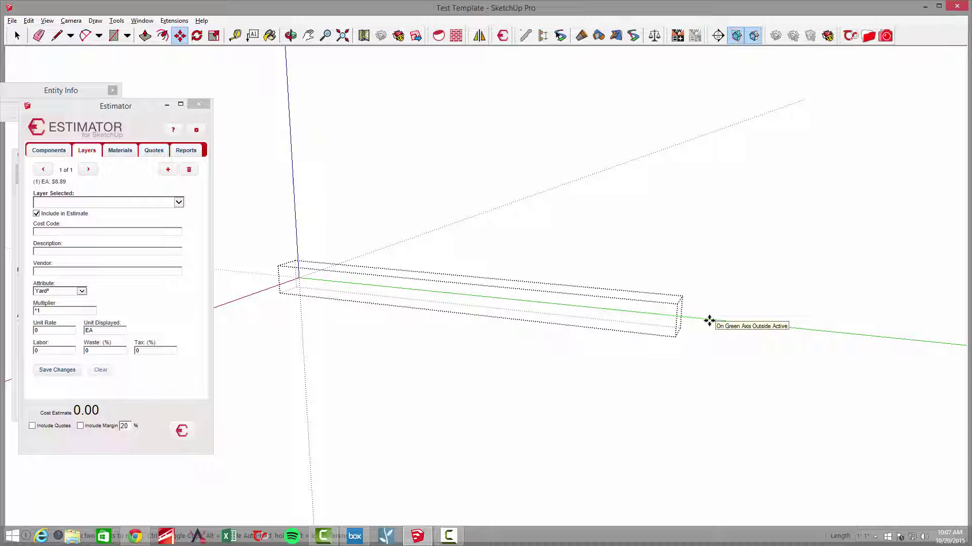
{"action": "key", "text": "Return"}
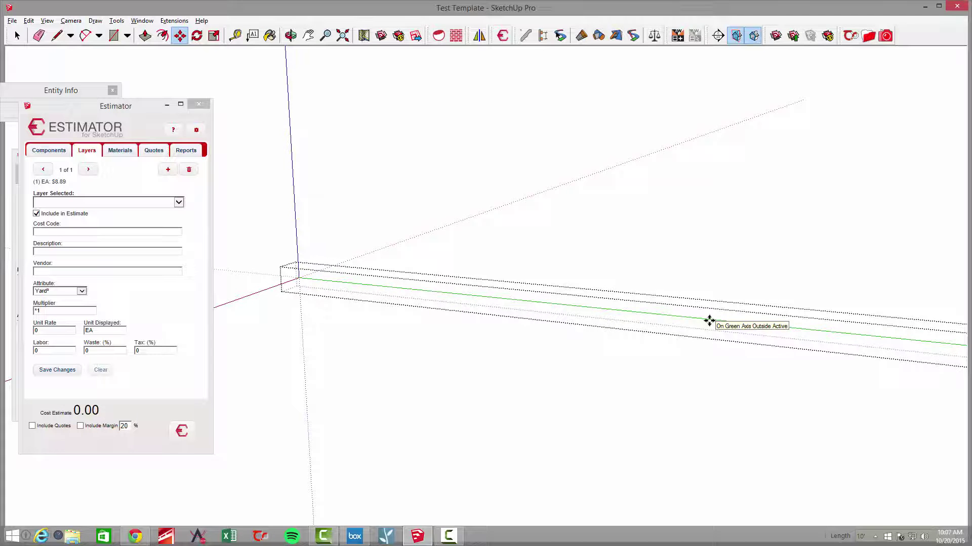
{"action": "key", "text": "space"}
{"action": "key", "text": "space"}
{"action": "scroll", "coordinate": [672, 303], "scroll_direction": "down", "scroll_amount": 5}
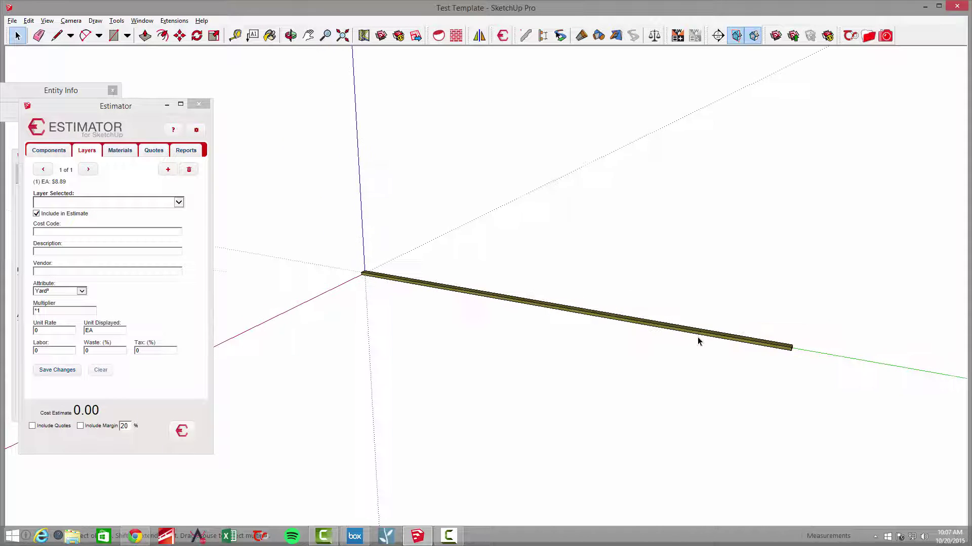
Select the lengthened profile member and check its layer cost estimate in Estimator.
{"action": "left_click", "coordinate": [698, 338]}
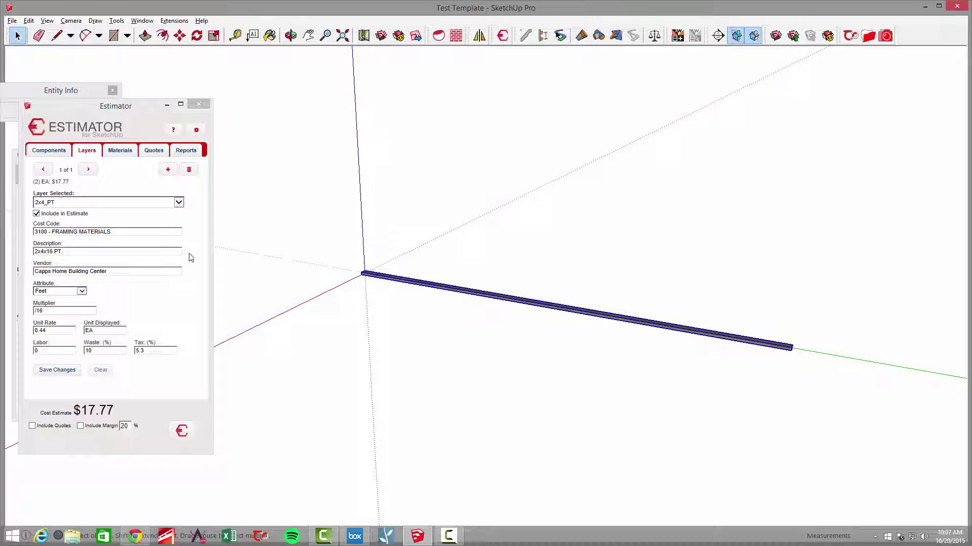
{"action": "middle_click_drag", "start_coordinate": [544, 356], "coordinate": [542, 356]}
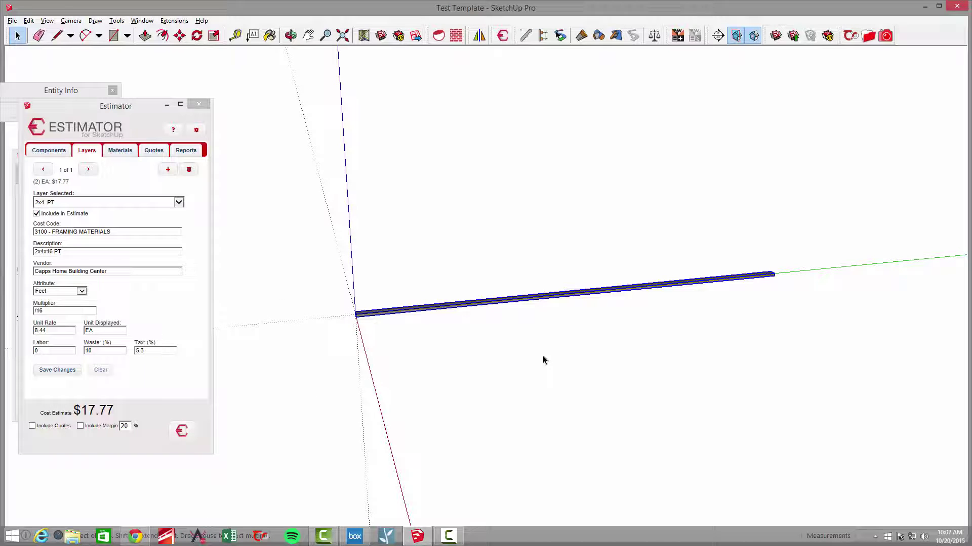
{"action": "middle_click_drag", "start_coordinate": [542, 356], "coordinate": [452, 322]}
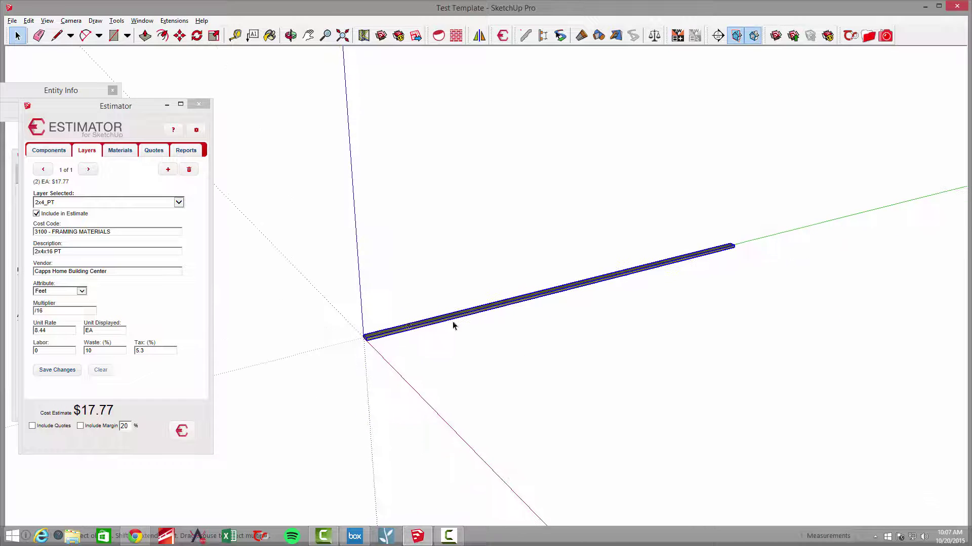
{"action": "middle_click_drag", "start_coordinate": [544, 371], "coordinate": [633, 321]}
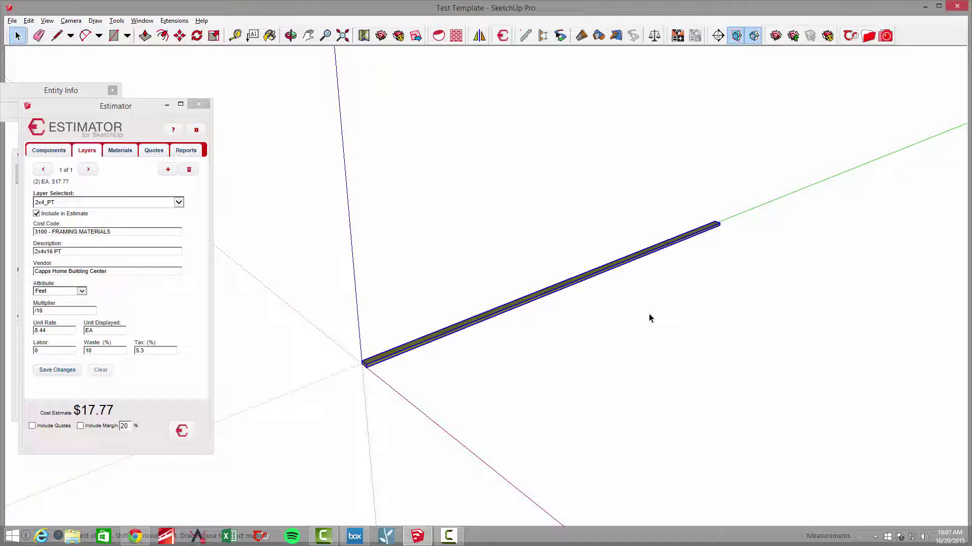
Copy the board's end face from inside the group and paste it outside, on the red axis beside the board.
{"action": "middle_click_drag", "start_coordinate": [560, 318], "coordinate": [359, 317]}
{"action": "scroll", "coordinate": [359, 318], "scroll_direction": "up", "scroll_amount": 5}
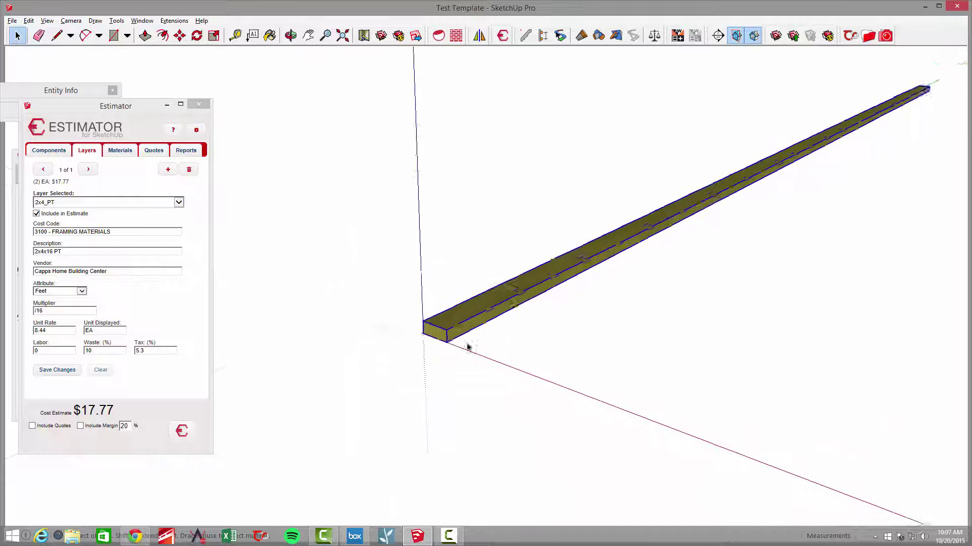
{"action": "left_click", "coordinate": [427, 328]}
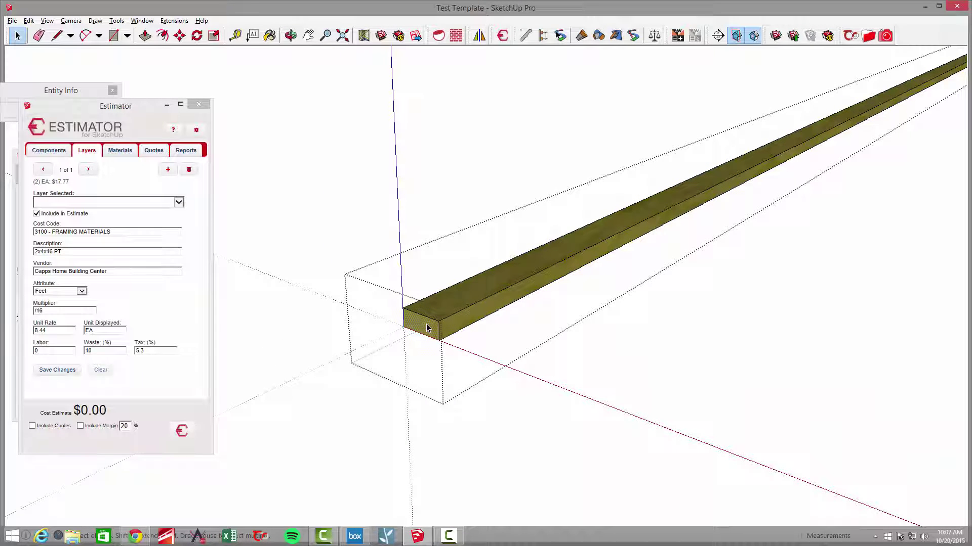
{"action": "left_click", "coordinate": [576, 370]}
{"action": "scroll", "coordinate": [576, 369], "scroll_direction": "down", "scroll_amount": 4}
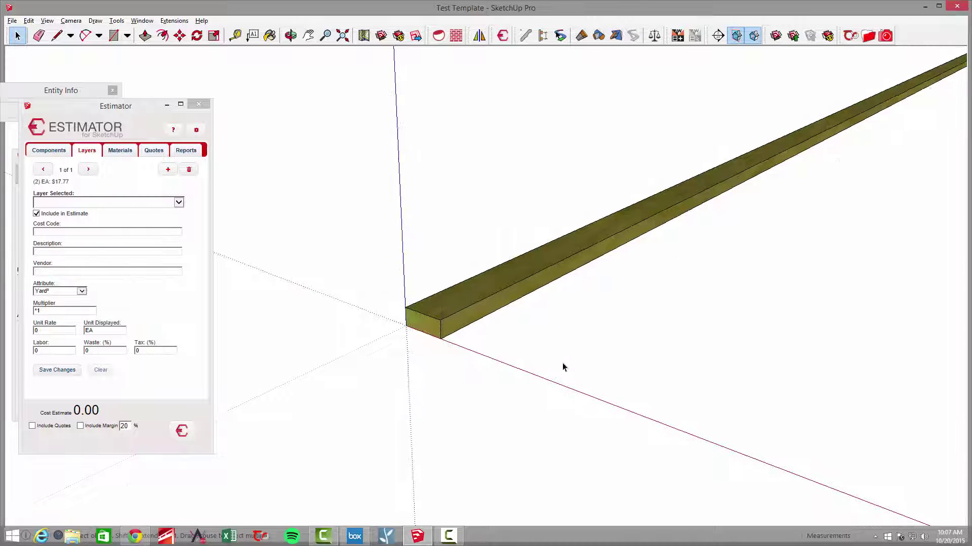
{"action": "key", "text": "alt+v"}
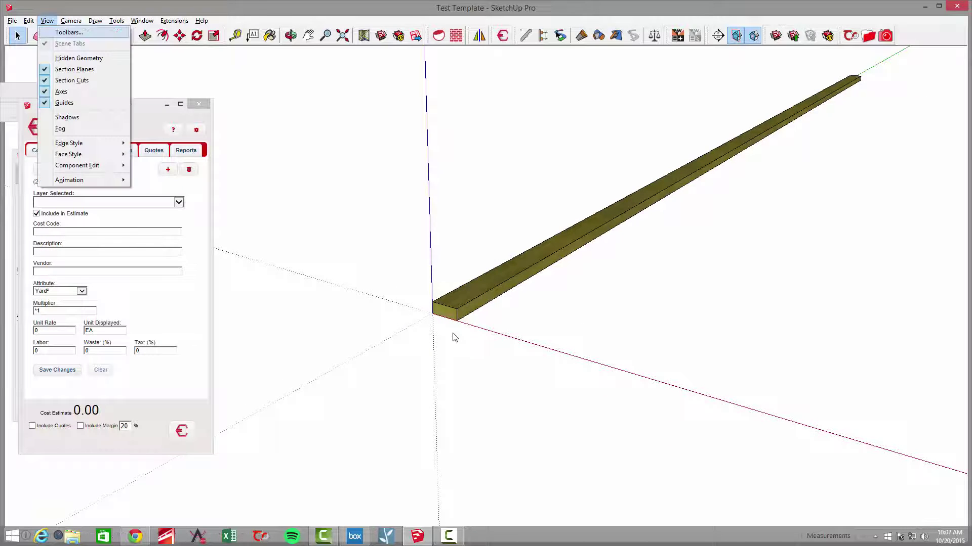
{"action": "key", "text": "Escape"}
{"action": "key", "text": "ctrl+v"}
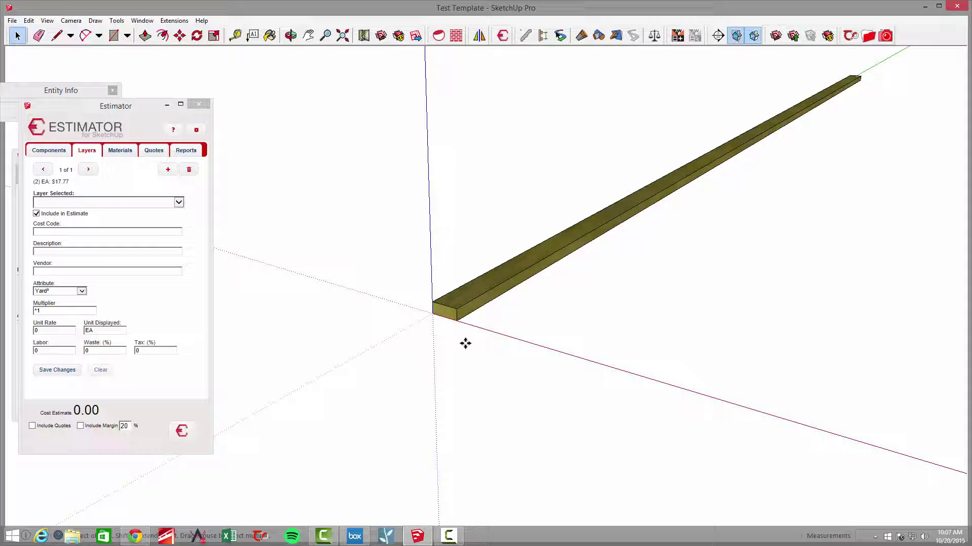
{"action": "left_click", "coordinate": [641, 377]}
Draw a three-segment line path from the pasted face's upper corner along the green, red and green axes, ending with a 20' segment.
{"action": "middle_click_drag", "start_coordinate": [642, 377], "coordinate": [628, 383]}
{"action": "key", "text": "l"}
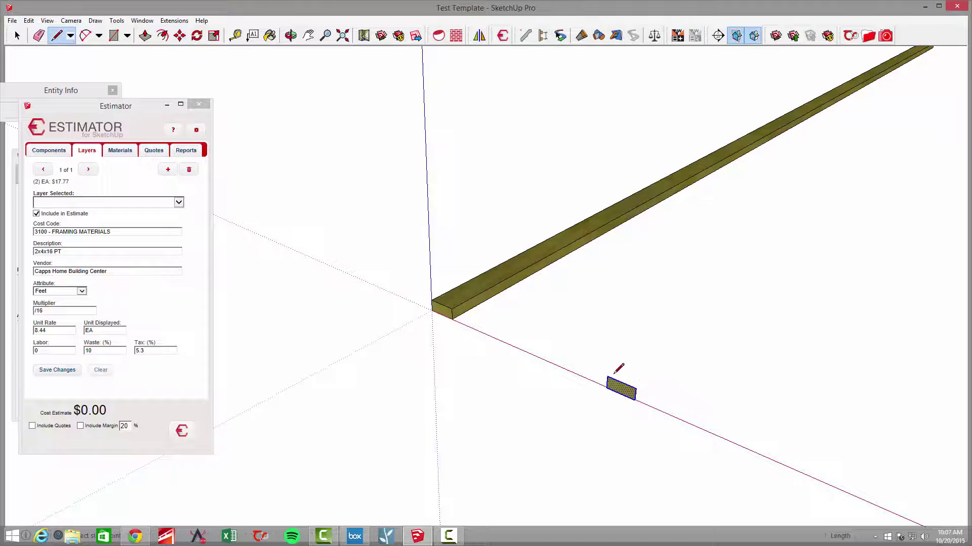
{"action": "left_click", "coordinate": [607, 376]}
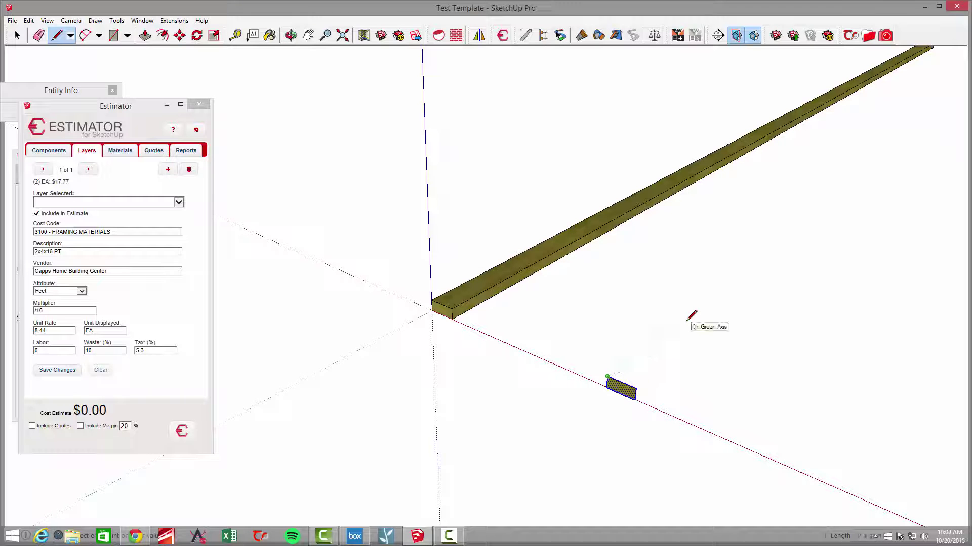
{"action": "scroll", "coordinate": [692, 315], "scroll_direction": "down", "scroll_amount": 5}
{"action": "left_click", "coordinate": [666, 179]}
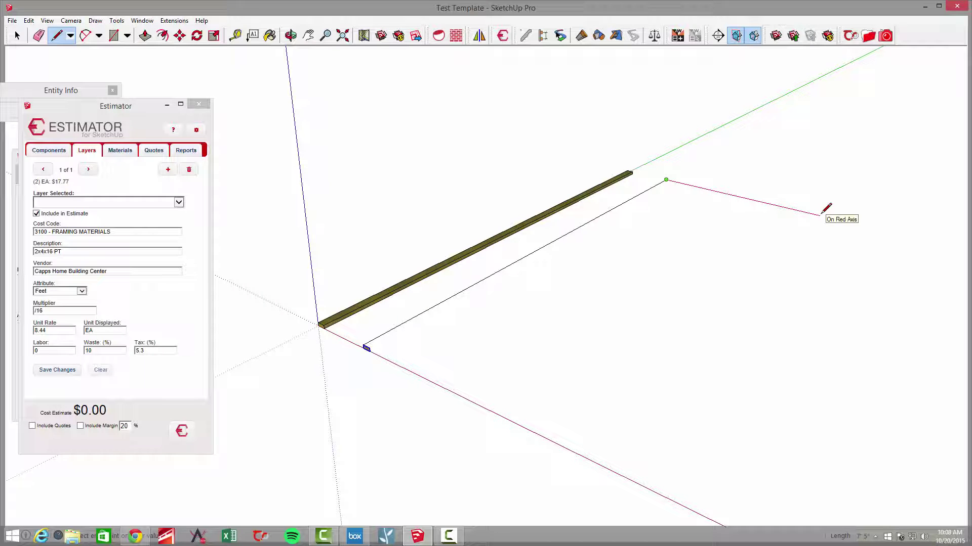
{"action": "scroll", "coordinate": [827, 213], "scroll_direction": "down", "scroll_amount": 3}
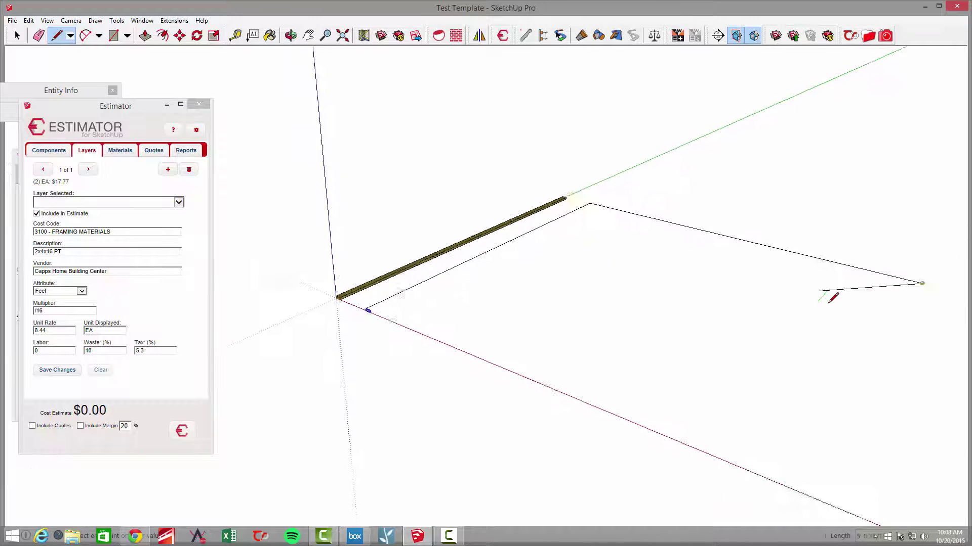
{"action": "left_click", "coordinate": [851, 283]}
{"action": "type", "text": "20"}
{"action": "key", "text": "Return"}
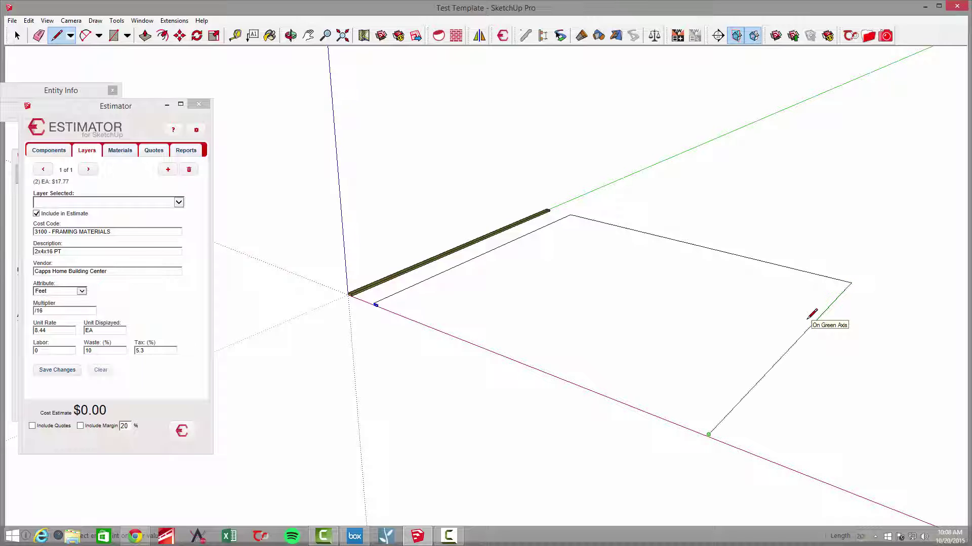
{"action": "key", "text": "space"}
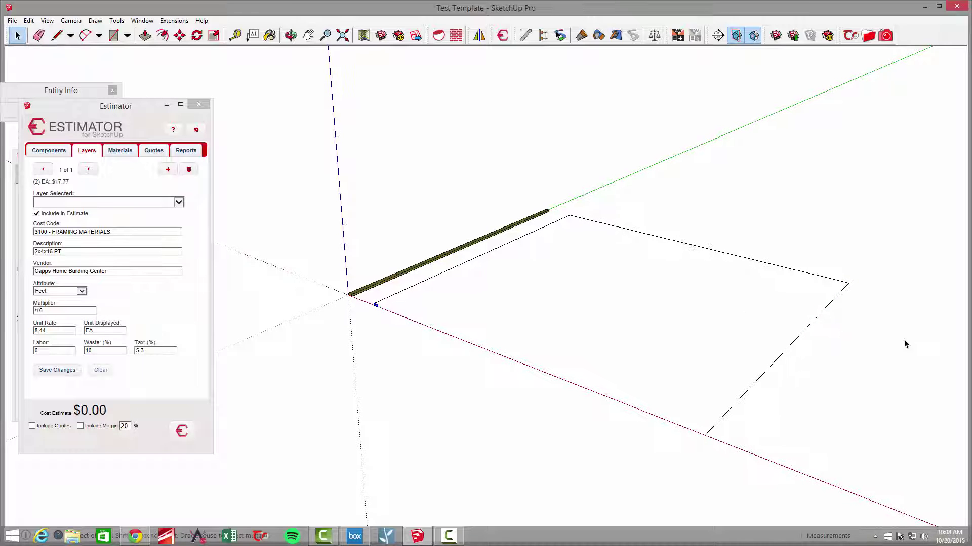
Select the three-segment path and extrude the pasted 2x4 face along it with Follow Me.
{"action": "left_click_drag", "start_coordinate": [562, 243], "coordinate": [526, 235]}
{"action": "scroll", "coordinate": [376, 197], "scroll_direction": "up", "scroll_amount": 3}
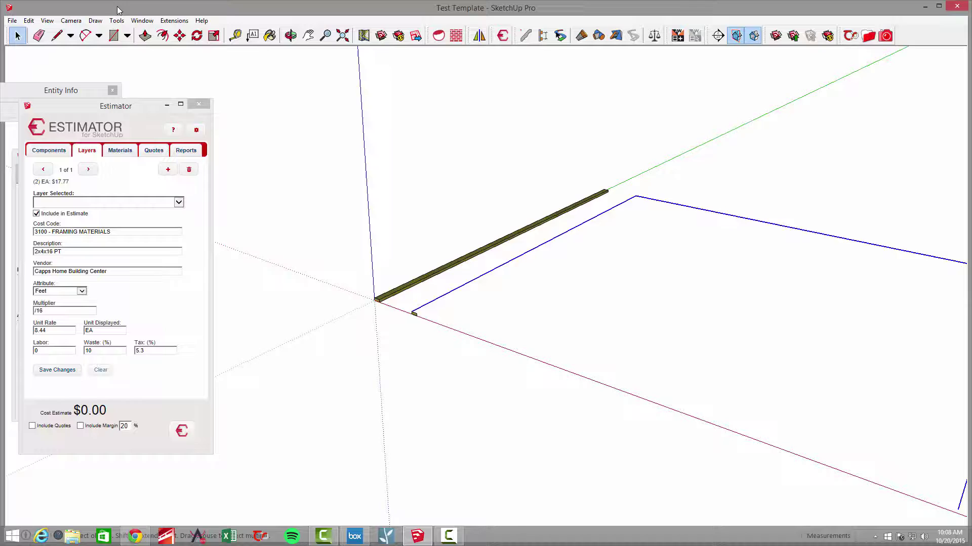
{"action": "left_click", "coordinate": [117, 20]}
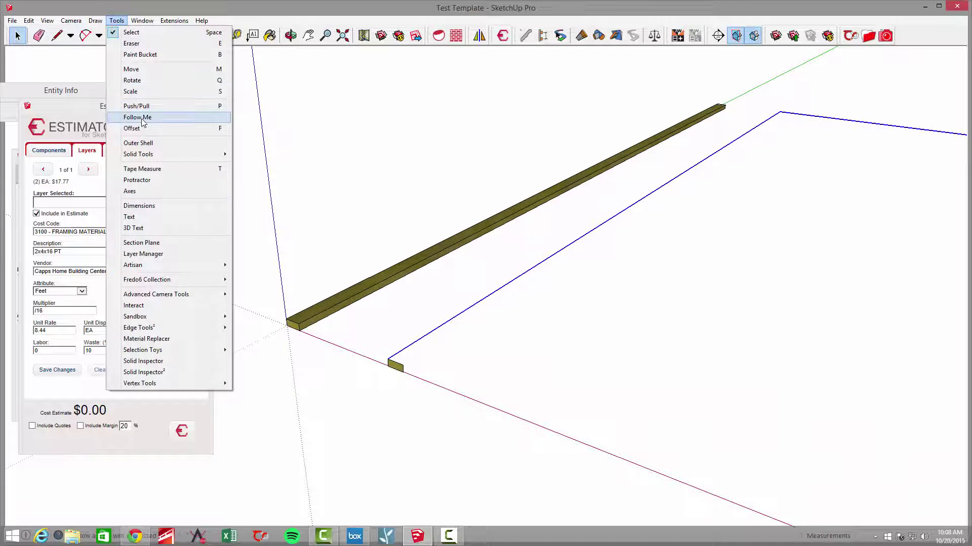
{"action": "left_click", "coordinate": [135, 117]}
{"action": "left_click", "coordinate": [395, 365]}
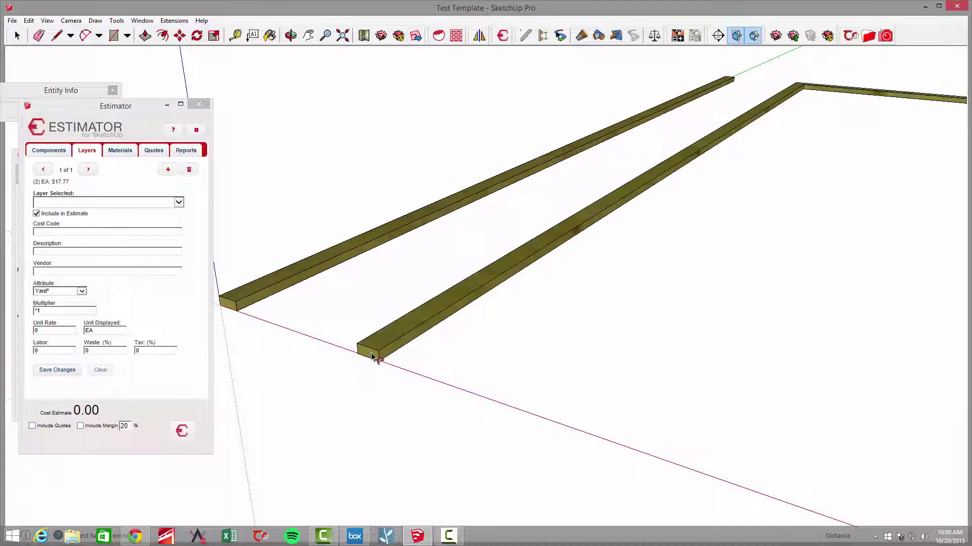
{"action": "scroll", "coordinate": [681, 362], "scroll_direction": "down", "scroll_amount": 2}
{"action": "scroll", "coordinate": [680, 362], "scroll_direction": "down", "scroll_amount": 4}
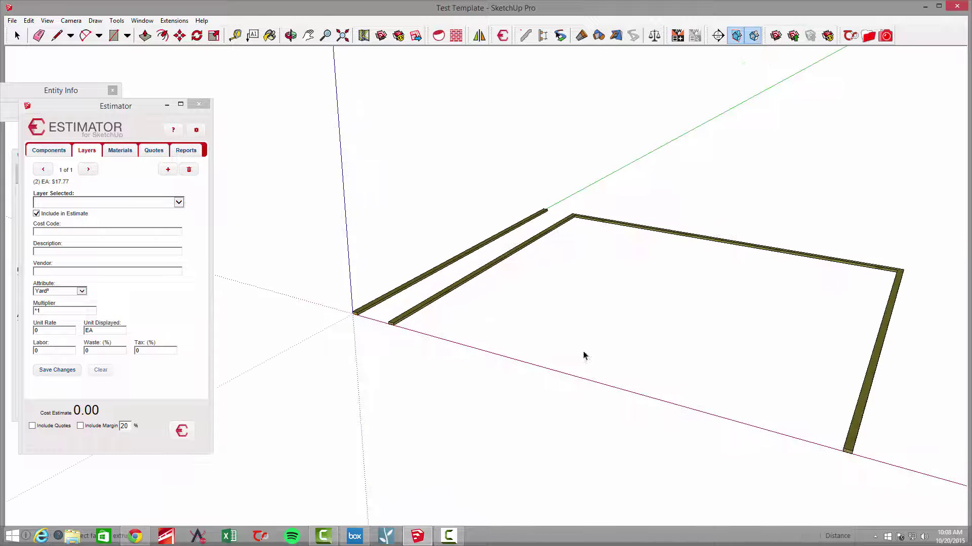
{"action": "key", "text": "space"}
Select all connected geometry of the three-sided extrusion and make it a group.
{"action": "middle_click_drag", "start_coordinate": [550, 349], "coordinate": [405, 324]}
{"action": "left_click", "coordinate": [404, 323]}
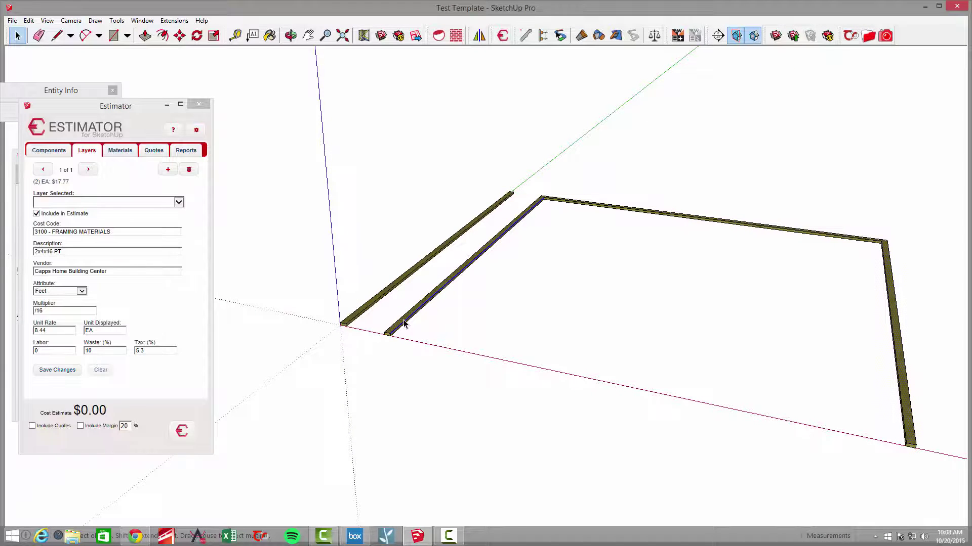
{"action": "triple_click", "coordinate": [404, 321]}
{"action": "right_click", "coordinate": [404, 321]}
{"action": "left_click", "coordinate": [464, 105]}
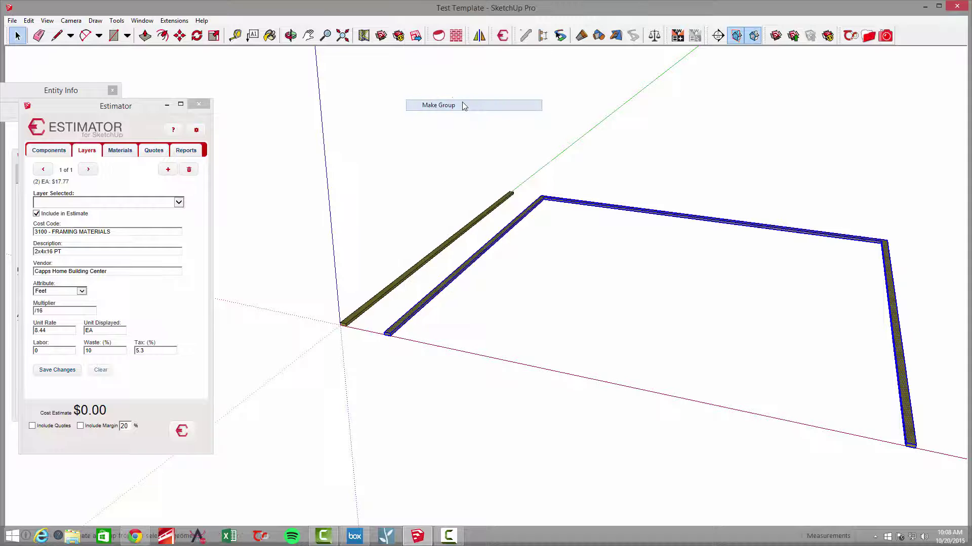
{"action": "scroll", "coordinate": [411, 235], "scroll_direction": "up", "scroll_amount": 1}
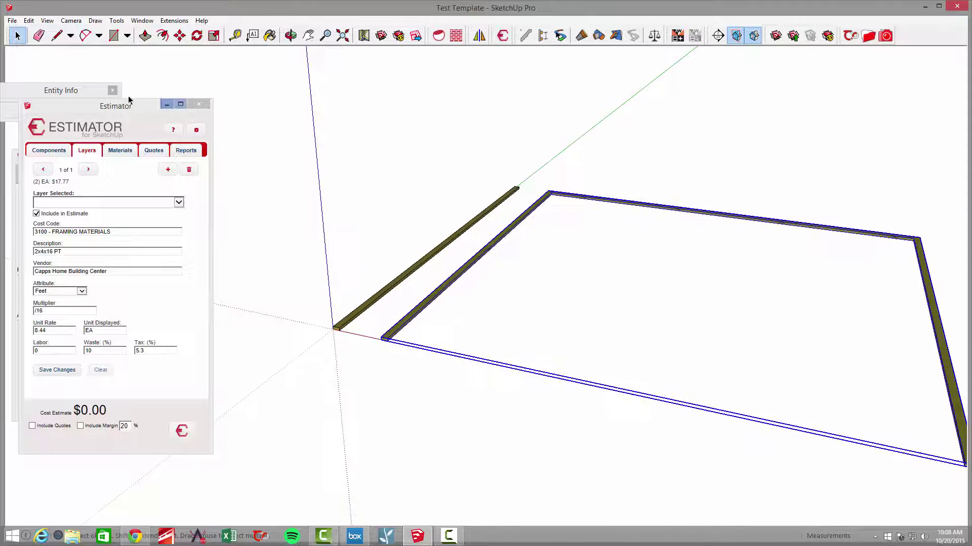
Assign the extruded three-sided group to the 2x4_PT layer and clear the selection.
{"action": "left_click", "coordinate": [66, 90]}
{"action": "left_click", "coordinate": [79, 121]}
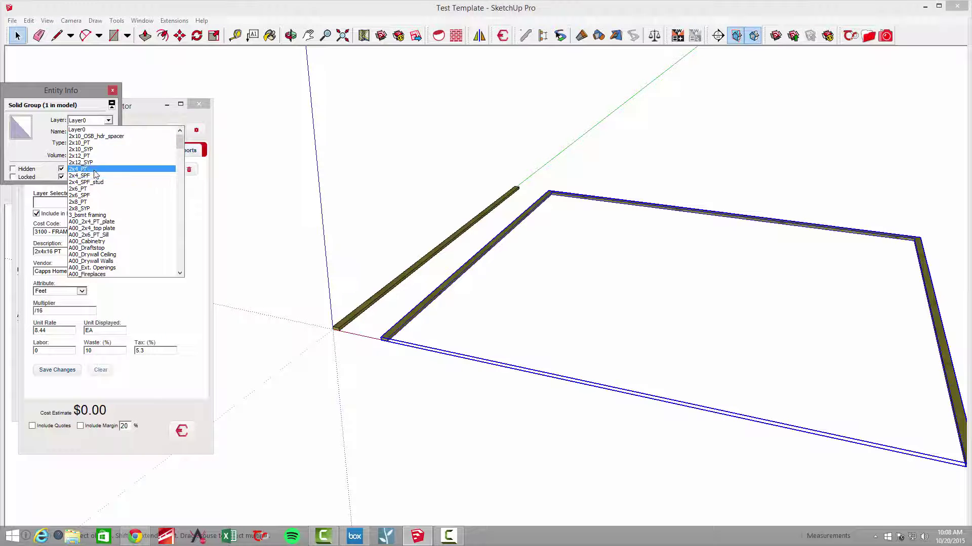
{"action": "left_click", "coordinate": [94, 169]}
{"action": "left_click", "coordinate": [404, 202]}
{"action": "scroll", "coordinate": [461, 240], "scroll_direction": "down", "scroll_amount": 1}
{"action": "middle_click_drag", "start_coordinate": [462, 239], "coordinate": [477, 268]}
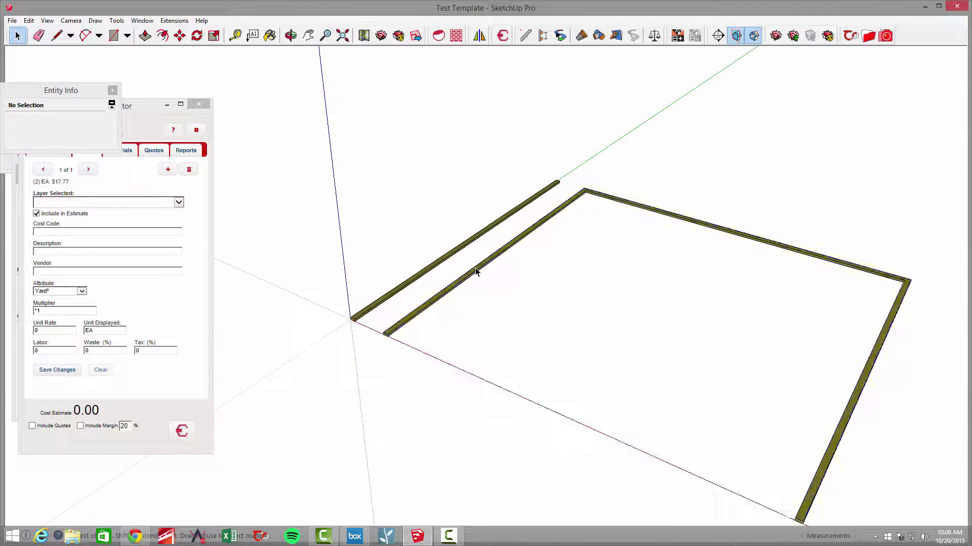
Select the Follow Me group and check its layer cost estimate against its actual three-sided path in Estimator.
{"action": "left_click", "coordinate": [477, 269]}
{"action": "scroll", "coordinate": [493, 277], "scroll_direction": "down", "scroll_amount": 1}
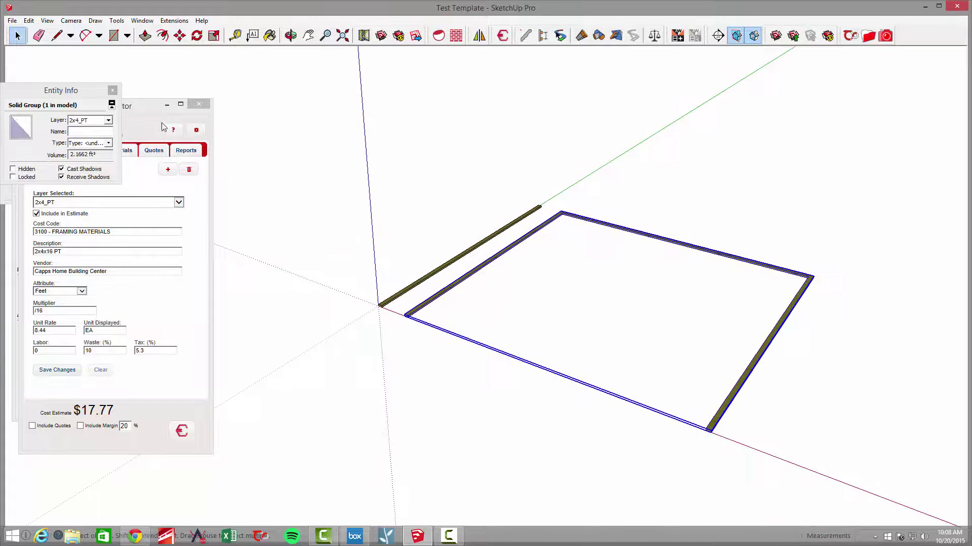
{"action": "left_click_drag", "start_coordinate": [144, 110], "coordinate": [223, 163]}
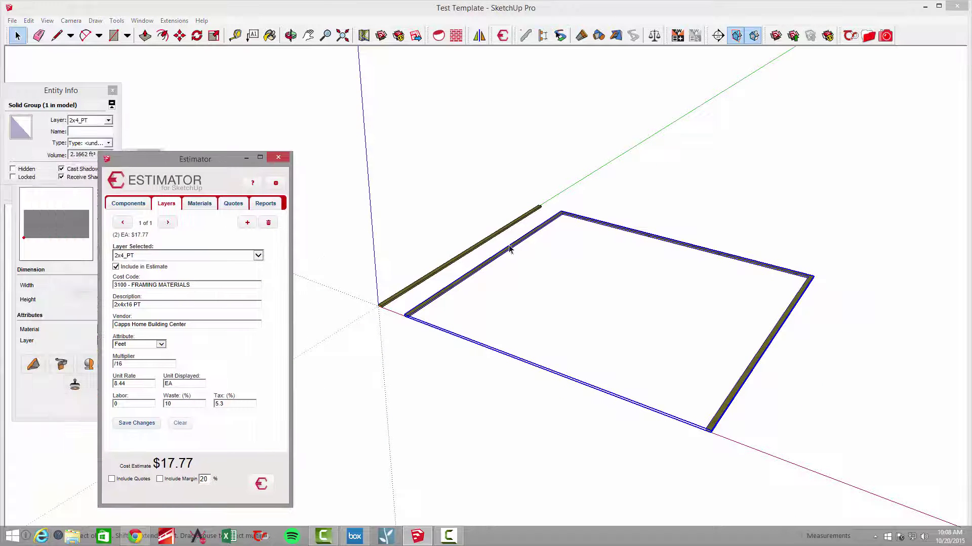
{"action": "middle_click_drag", "start_coordinate": [509, 248], "coordinate": [707, 234]}
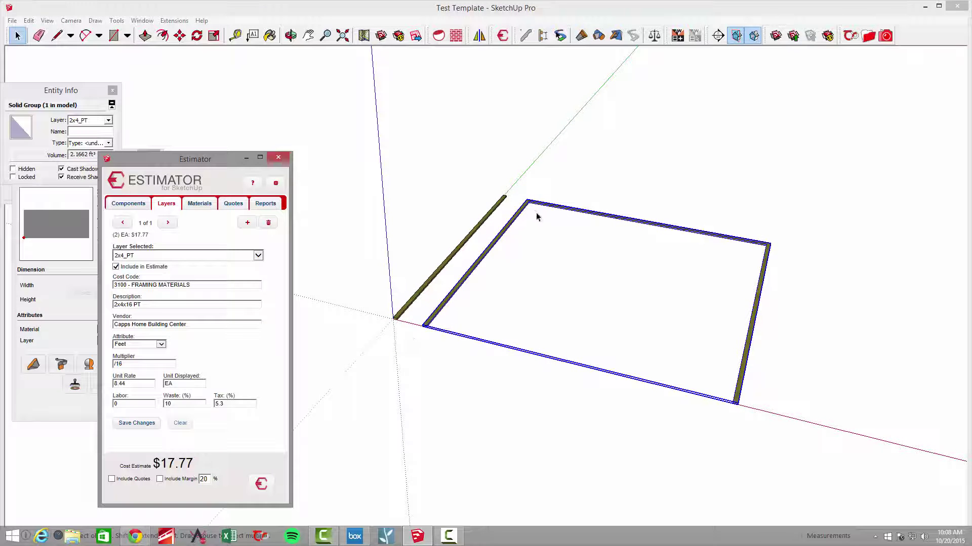
{"action": "middle_click_drag", "start_coordinate": [737, 404], "coordinate": [742, 408]}
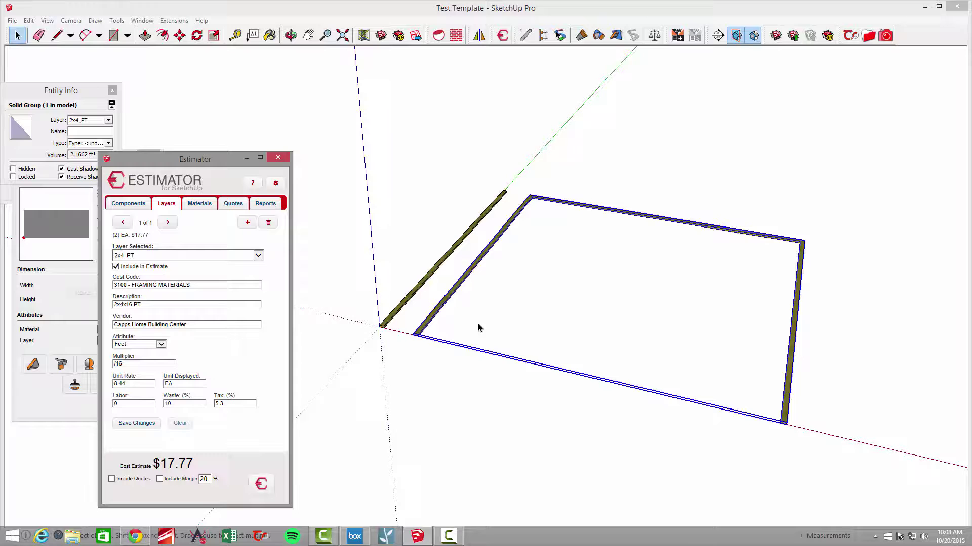
{"action": "scroll", "coordinate": [479, 328], "scroll_direction": "down", "scroll_amount": 3}
{"action": "mouse_move", "coordinate": [440, 336]}
{"action": "middle_mouse_down"}
{"action": "mouse_move", "coordinate": [494, 341]}
{"action": "mouse_move", "coordinate": [306, 347]}
{"action": "middle_mouse_up"}
{"action": "scroll", "coordinate": [306, 347], "scroll_direction": "down", "scroll_amount": 2}
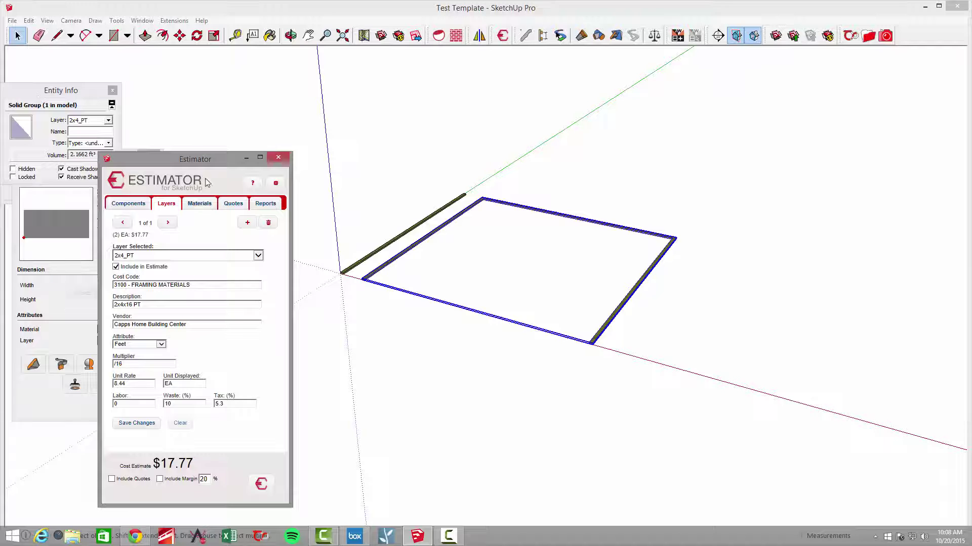
Build a similar three-sided 2x4_PT profile member with Profile Builder, starting on the red axis beyond the extruded group.
{"action": "left_click_drag", "start_coordinate": [206, 160], "coordinate": [265, 151]}
{"action": "left_click", "coordinate": [33, 372]}
{"action": "middle_click_drag", "start_coordinate": [494, 397], "coordinate": [536, 391]}
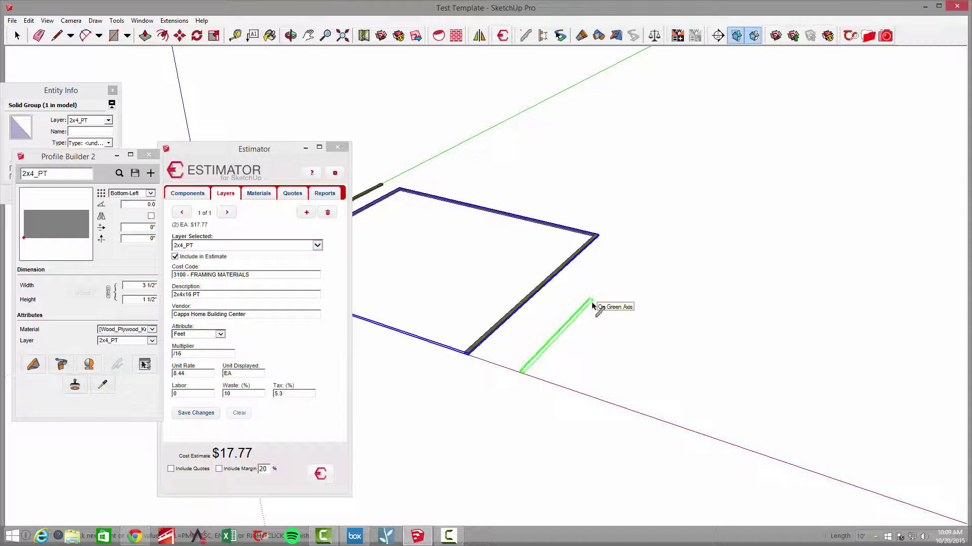
{"action": "scroll", "coordinate": [592, 305], "scroll_direction": "down", "scroll_amount": 2}
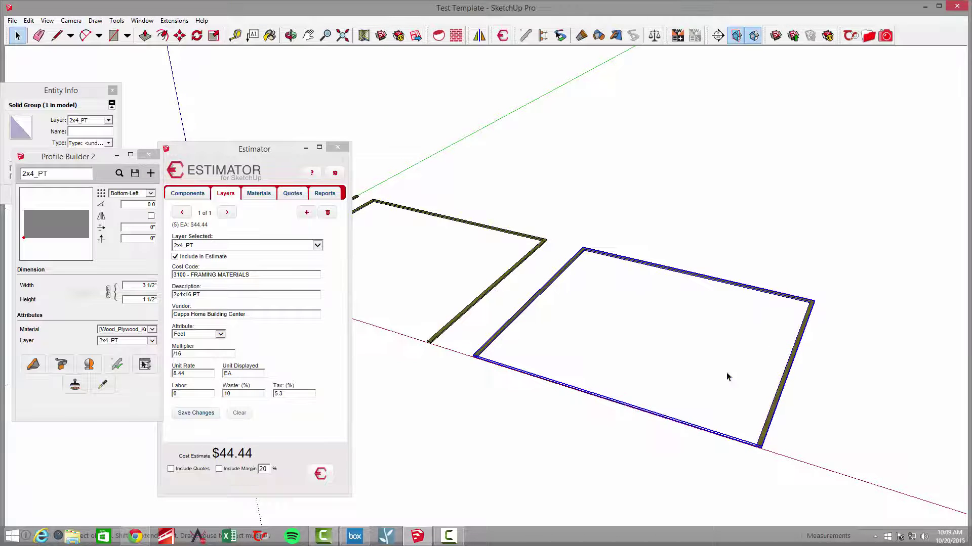
Examine the three-sided profile member's cost estimate and compare it with the manually extruded frame beside it.
{"action": "middle_click_drag", "start_coordinate": [541, 268], "coordinate": [705, 298]}
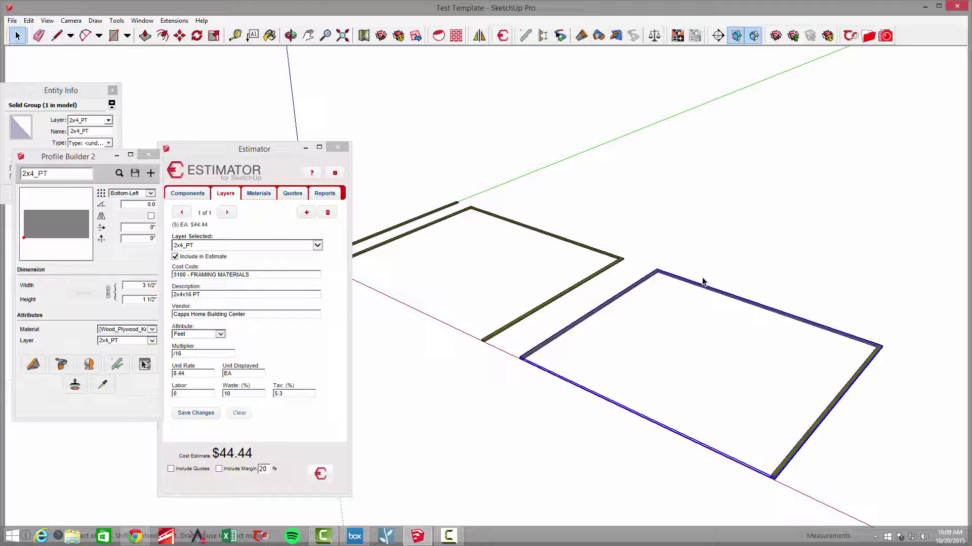
{"action": "middle_click_drag", "start_coordinate": [629, 308], "coordinate": [410, 274]}
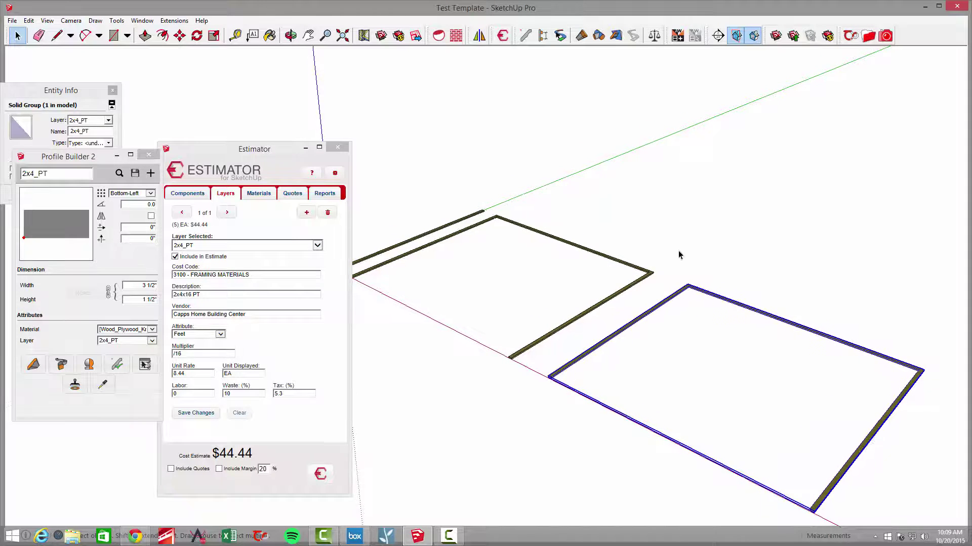
{"action": "middle_click_drag", "start_coordinate": [678, 254], "coordinate": [604, 339]}
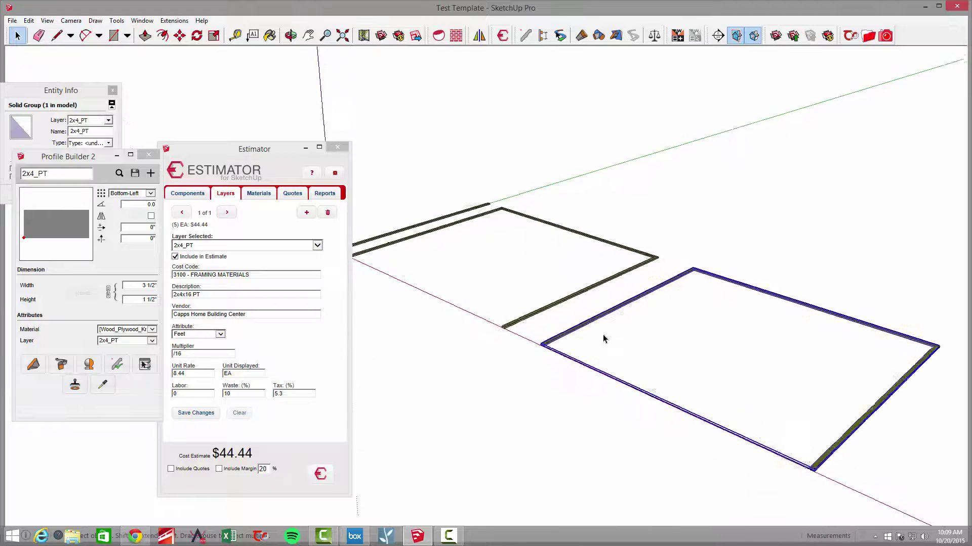
{"action": "scroll", "coordinate": [566, 349], "scroll_direction": "up", "scroll_amount": 8}
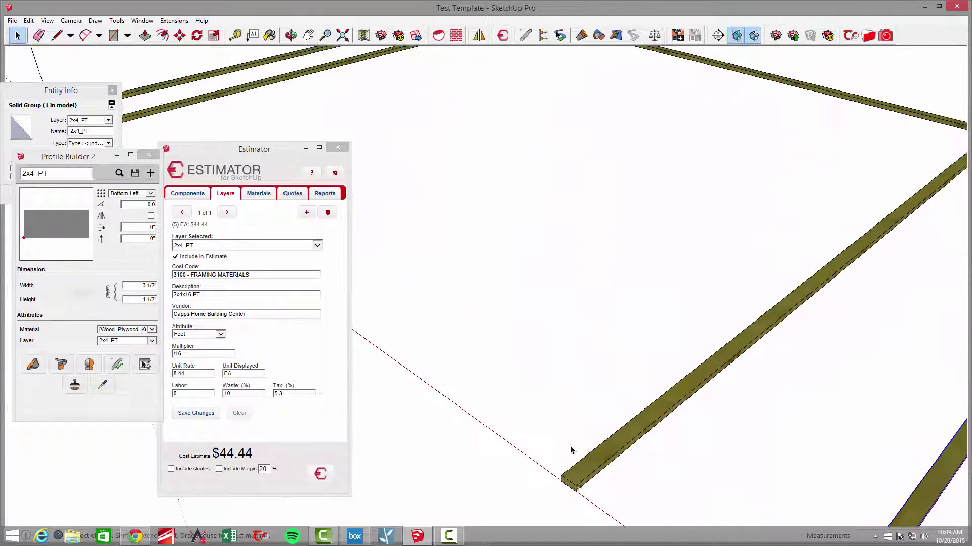
{"action": "scroll", "coordinate": [570, 450], "scroll_direction": "down", "scroll_amount": 10}
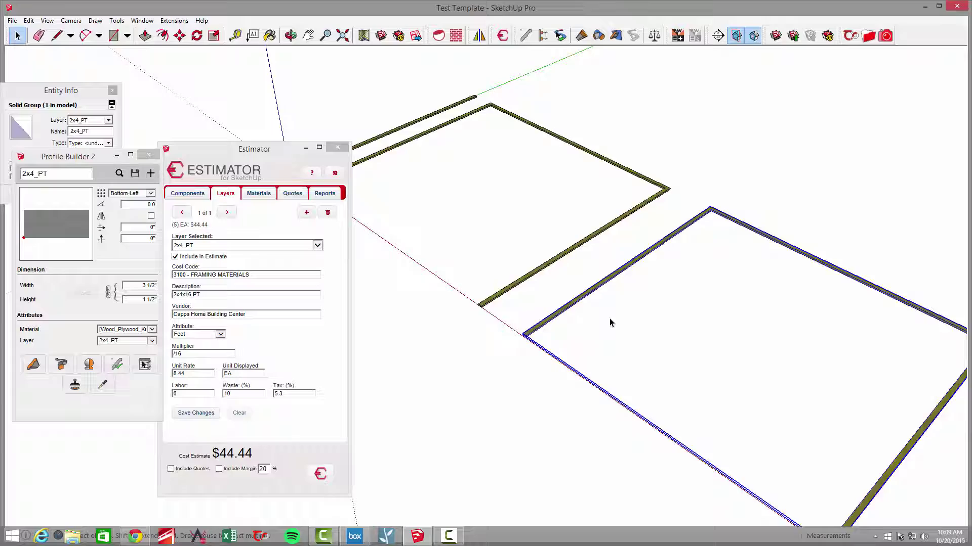
{"action": "scroll", "coordinate": [610, 322], "scroll_direction": "down", "scroll_amount": 5}
Select the gable roof group and examine its shingled outer slopes and plain undersides alongside its Estimator cost.
{"action": "middle_click_drag", "start_coordinate": [640, 319], "coordinate": [392, 192]}
{"action": "scroll", "coordinate": [745, 362], "scroll_direction": "up", "scroll_amount": 5}
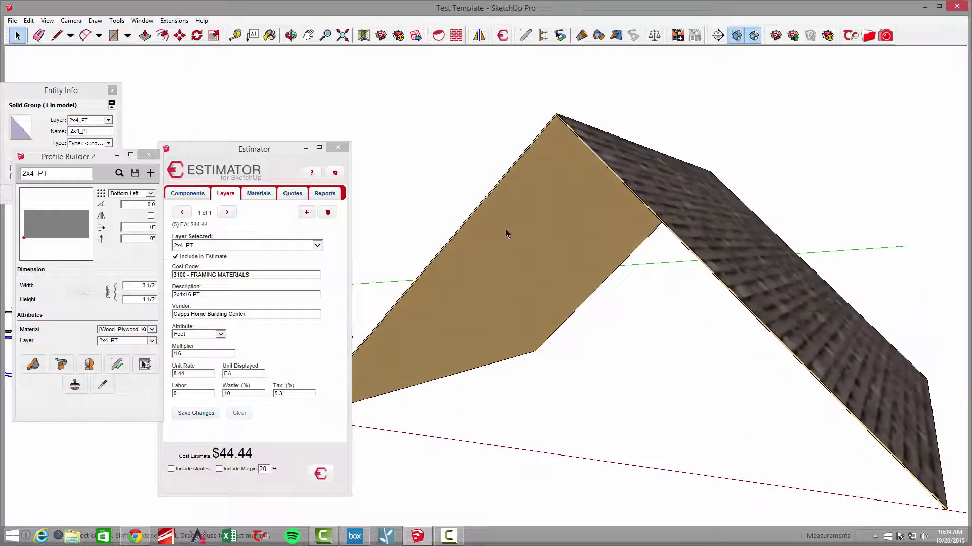
{"action": "scroll", "coordinate": [508, 234], "scroll_direction": "up", "scroll_amount": 4}
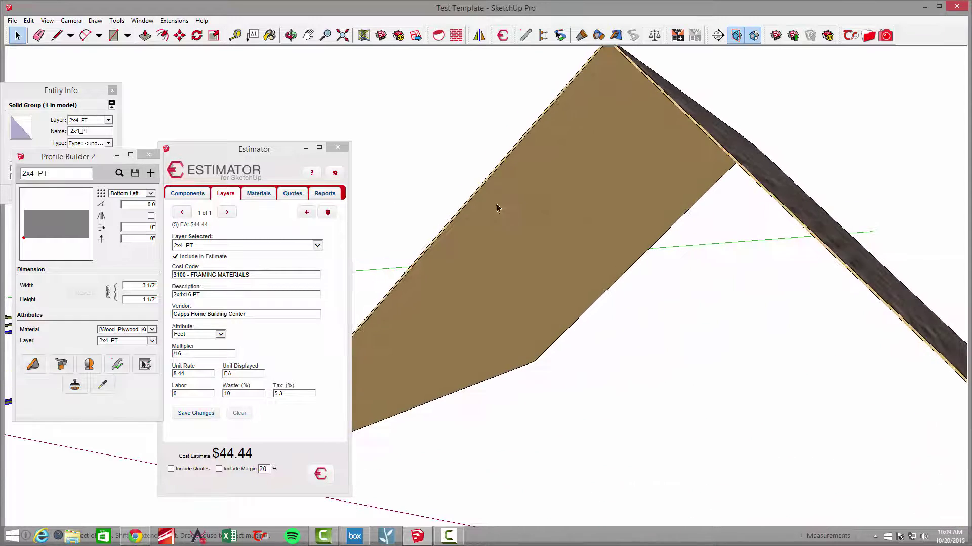
{"action": "middle_click_drag", "start_coordinate": [497, 204], "coordinate": [533, 217]}
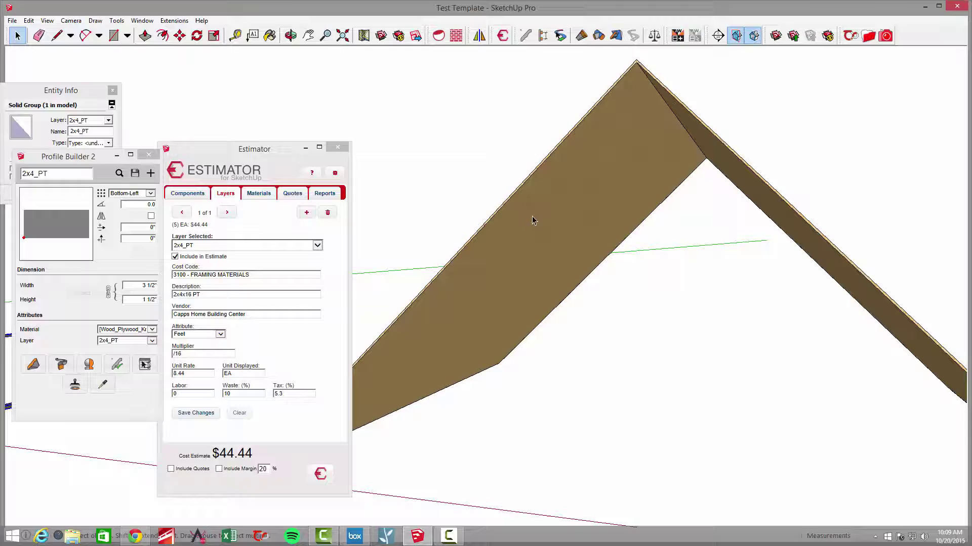
{"action": "mouse_move", "coordinate": [577, 242]}
{"action": "middle_mouse_down"}
{"action": "mouse_move", "coordinate": [546, 228]}
{"action": "mouse_move", "coordinate": [793, 271]}
{"action": "mouse_move", "coordinate": [694, 275]}
{"action": "mouse_move", "coordinate": [596, 247]}
{"action": "middle_mouse_up"}
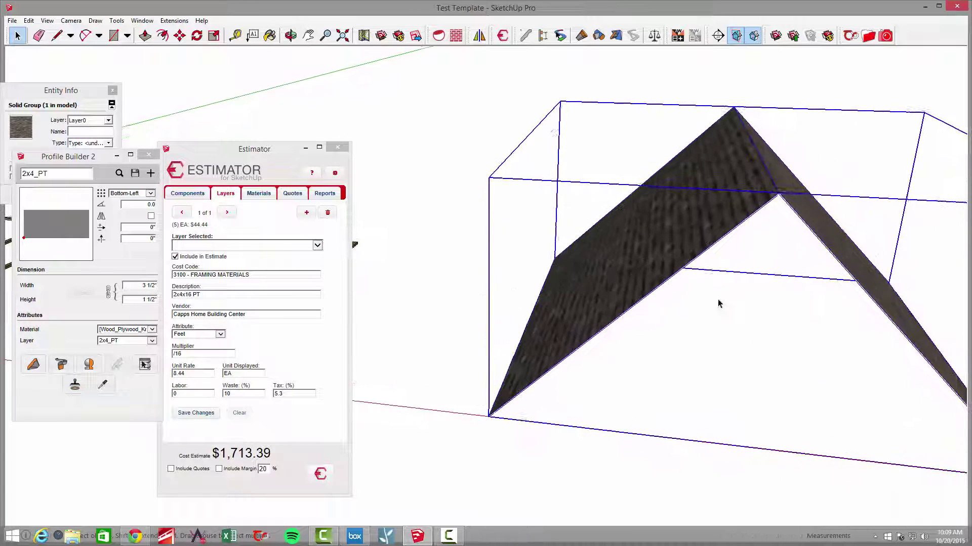
{"action": "middle_click_drag", "start_coordinate": [592, 315], "coordinate": [678, 384]}
{"action": "mouse_move", "coordinate": [688, 202]}
{"action": "middle_mouse_down"}
{"action": "mouse_move", "coordinate": [718, 253]}
{"action": "mouse_move", "coordinate": [667, 191]}
{"action": "mouse_move", "coordinate": [677, 210]}
{"action": "middle_mouse_up"}
{"action": "middle_click_drag", "start_coordinate": [897, 332], "coordinate": [600, 344]}
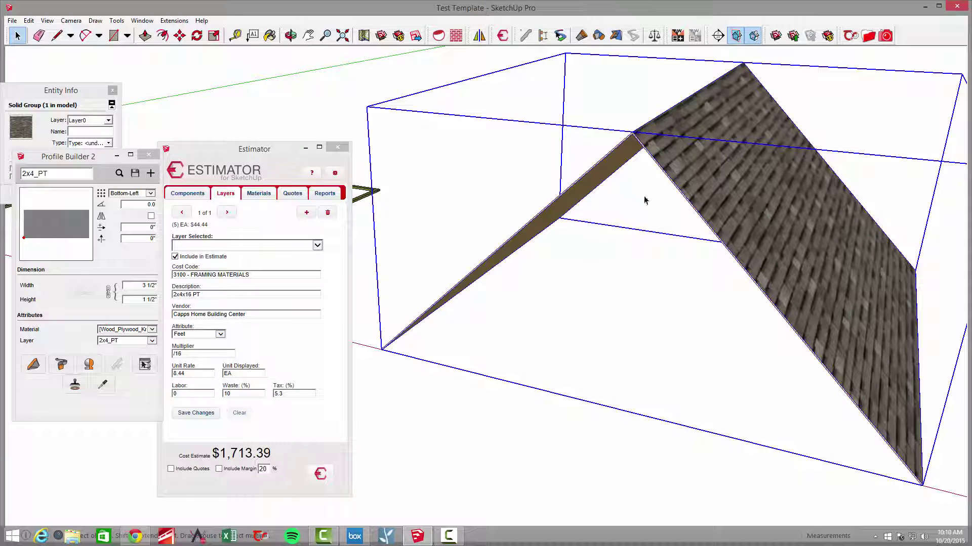
{"action": "middle_click_drag", "start_coordinate": [574, 206], "coordinate": [557, 190]}
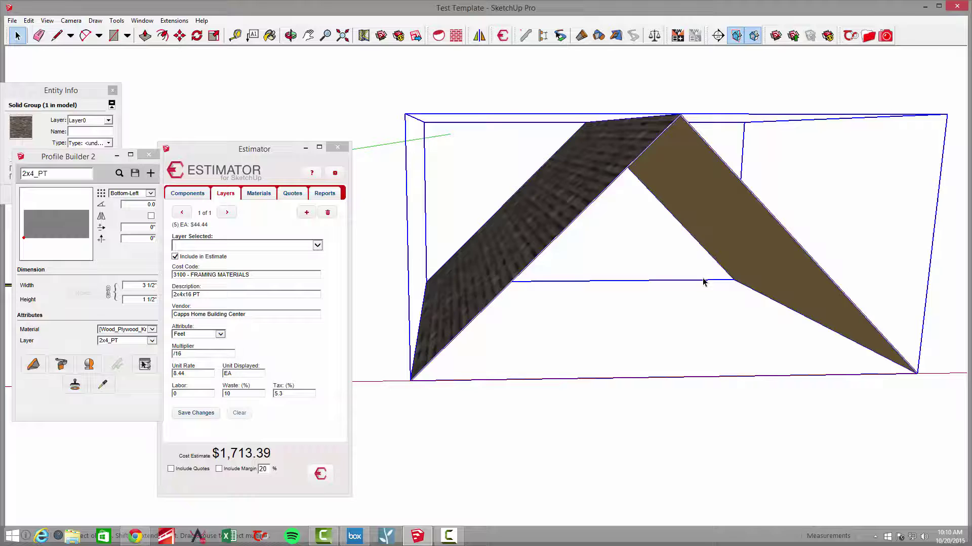
Paint the roof's underside face with the shingle material inside the group, and exit the group.
{"action": "left_click", "coordinate": [727, 240]}
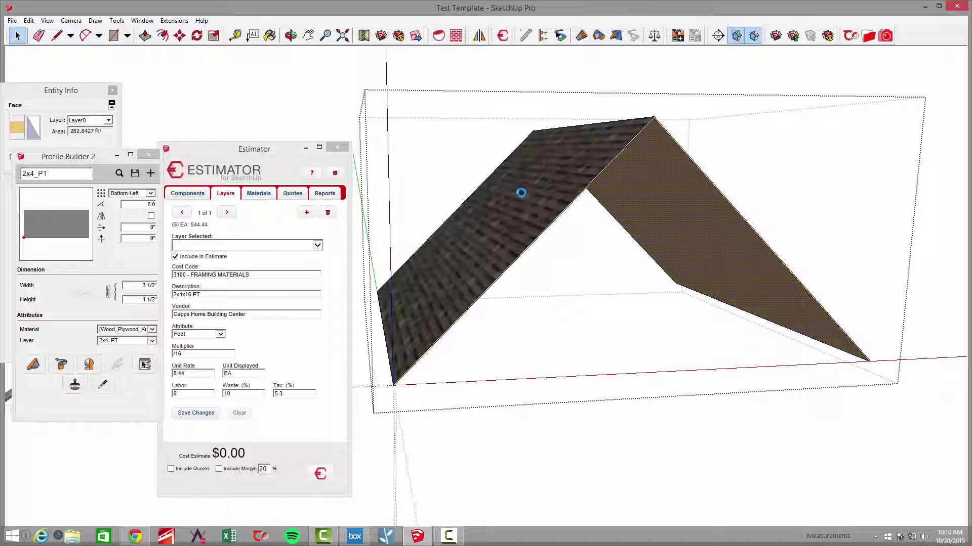
{"action": "left_click", "coordinate": [699, 206]}
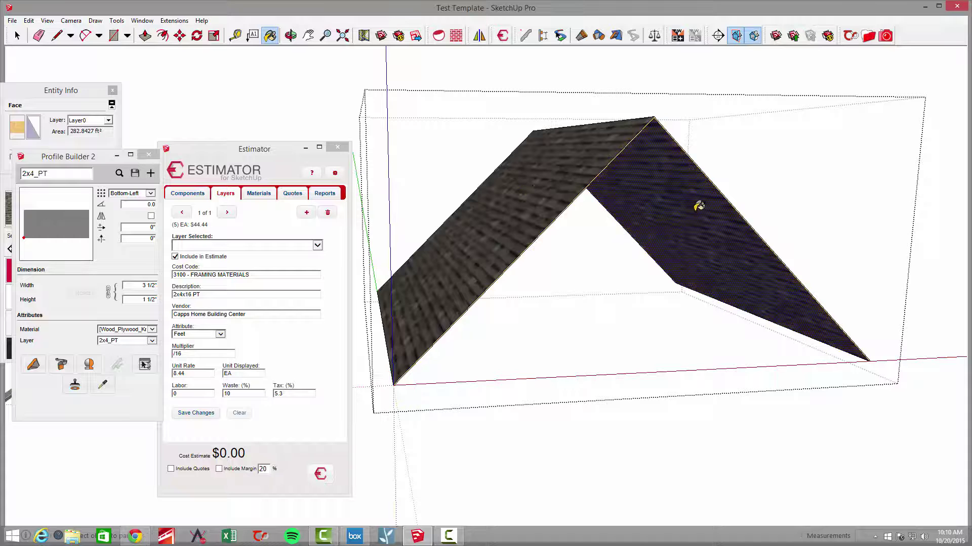
{"action": "middle_click_drag", "start_coordinate": [677, 205], "coordinate": [582, 234]}
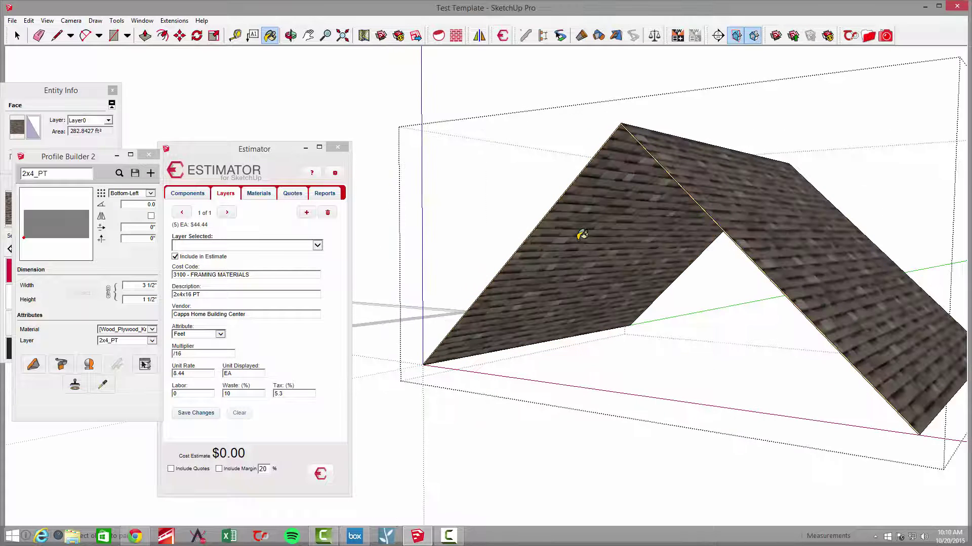
{"action": "key", "text": "space"}
{"action": "key", "text": "Escape"}
Select the repainted roof group and check its updated cost estimate in Estimator.
{"action": "left_click", "coordinate": [839, 251]}
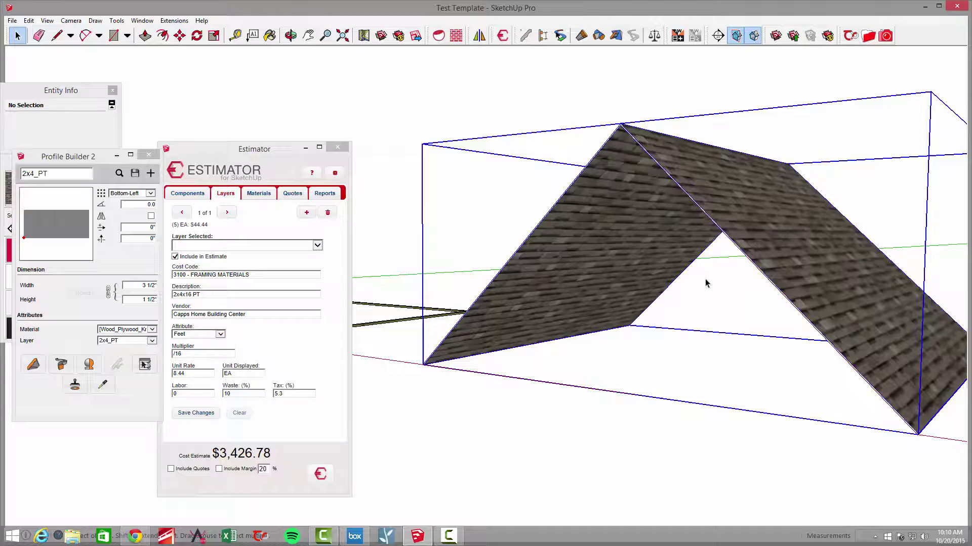
{"action": "middle_click_drag", "start_coordinate": [705, 282], "coordinate": [728, 303]}
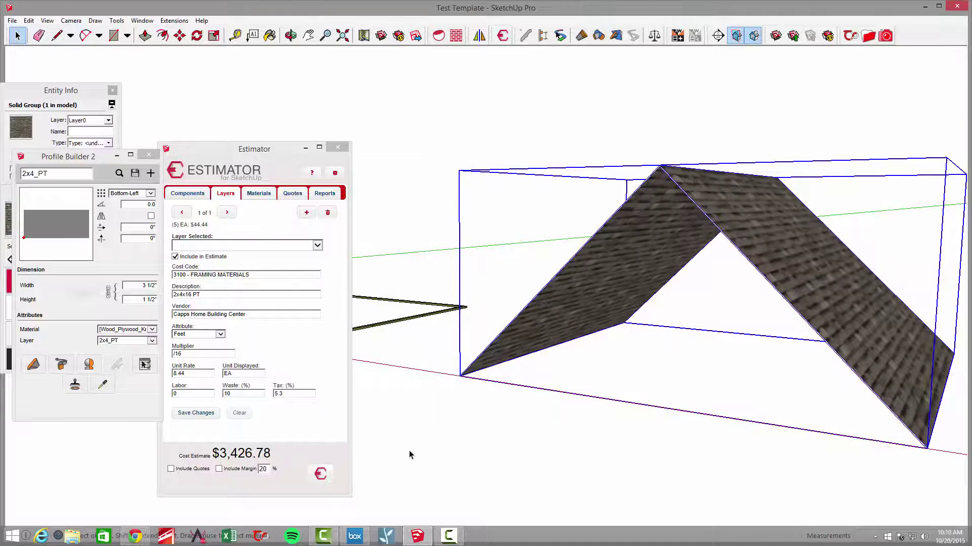
{"action": "middle_click_drag", "start_coordinate": [410, 454], "coordinate": [591, 394]}
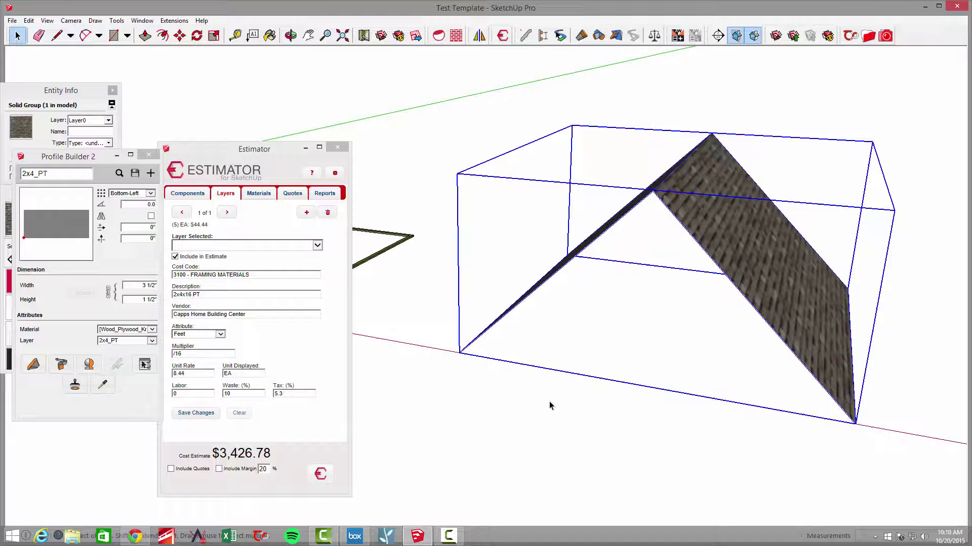